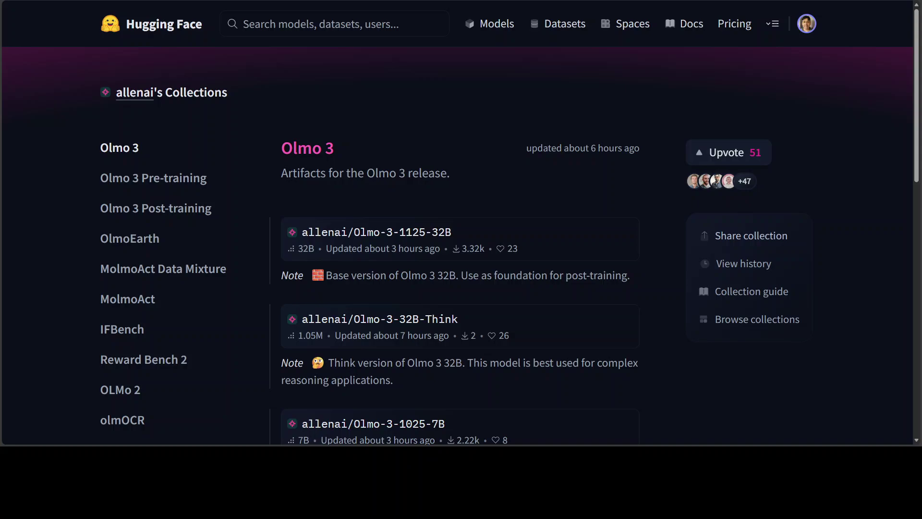
Switch to the YouTube channel page and look through its videos matching the olmo search.
key("ctrl+Tab")
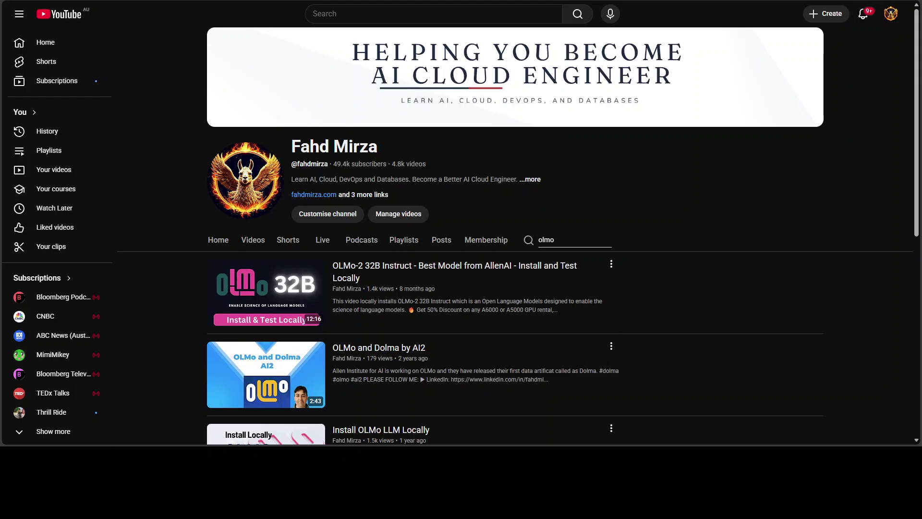
scroll(676, 313, "down", 8)
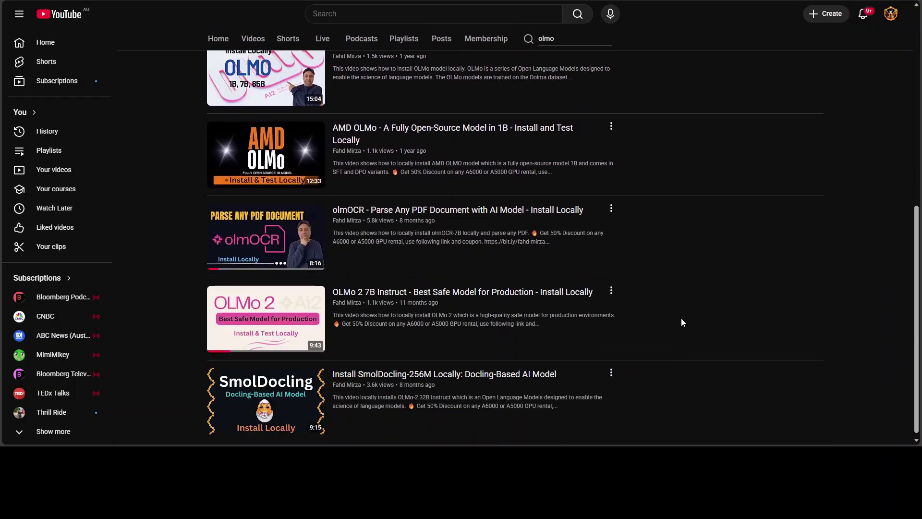
scroll(681, 318, "up", 8)
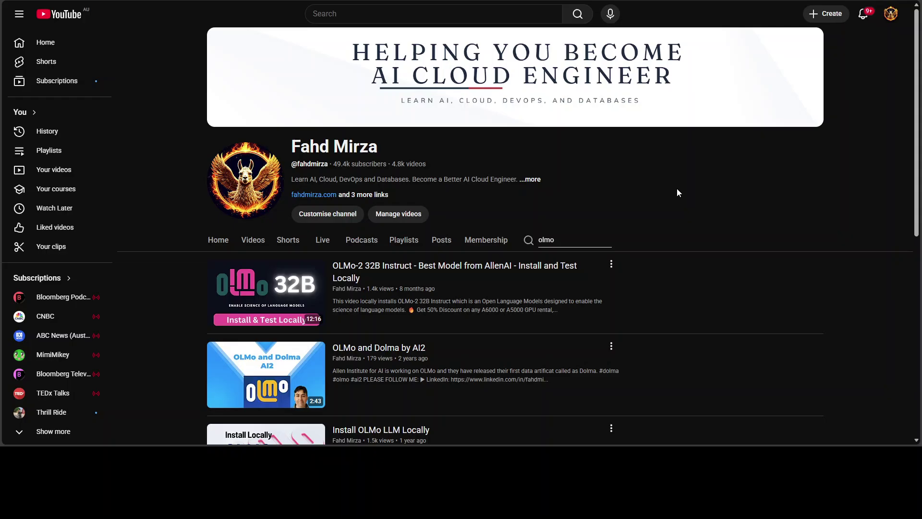
key("ctrl+Tab")
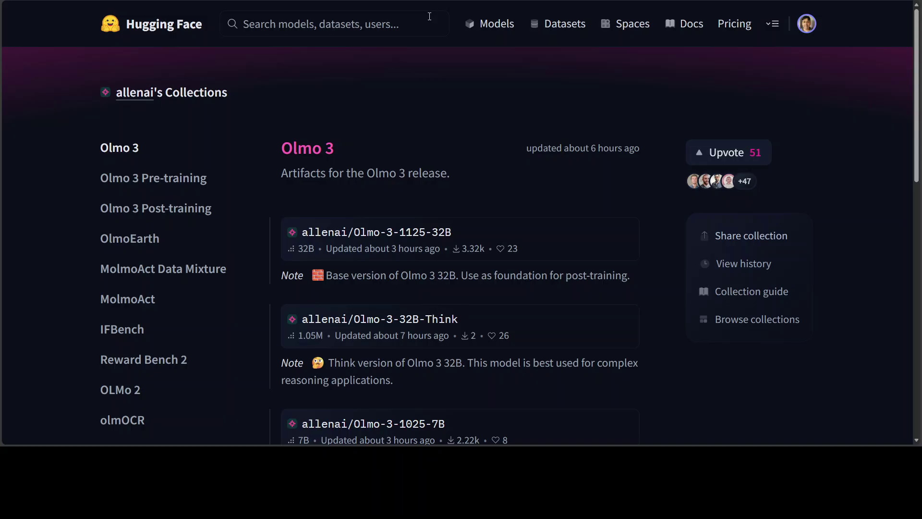
In the Ai2 Playground, ask Olmo 3 32B Think for 3 different completions of "In 1947 in Australia", their probabilities and why it chose them.
key("ctrl+Tab")
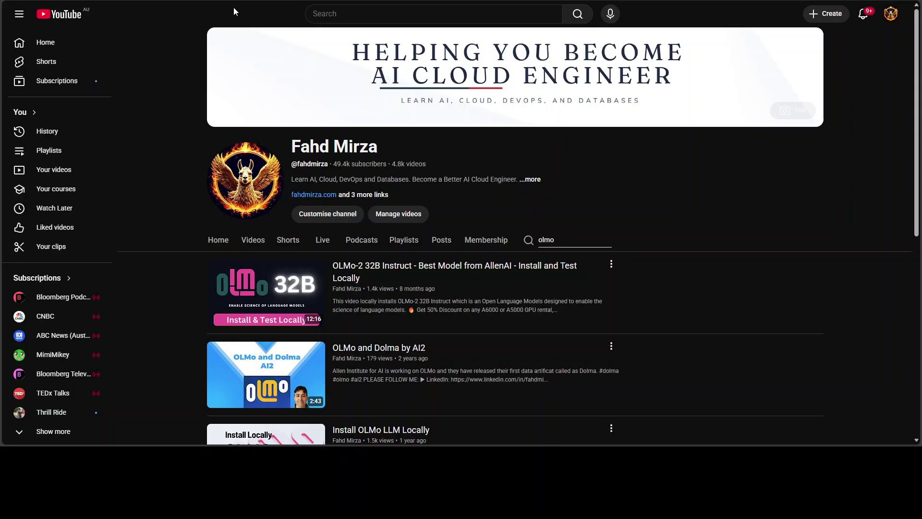
key("ctrl+Tab")
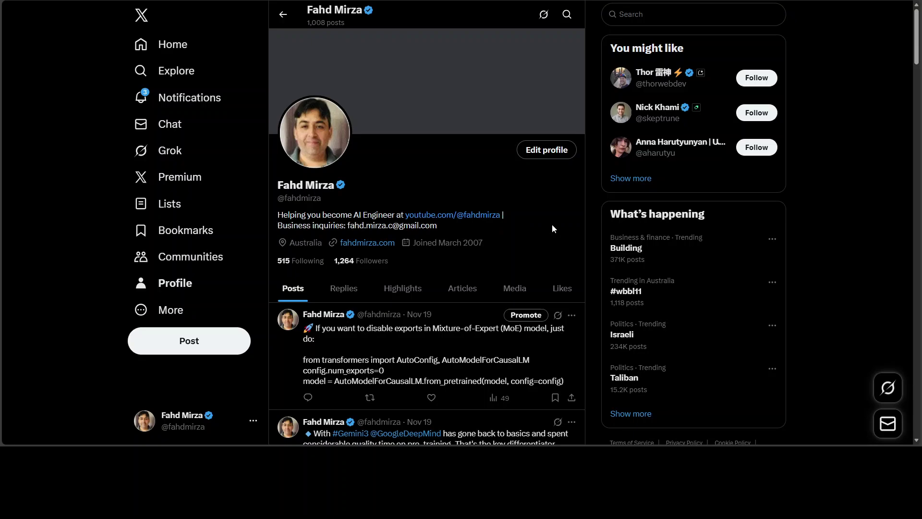
key("ctrl+Tab")
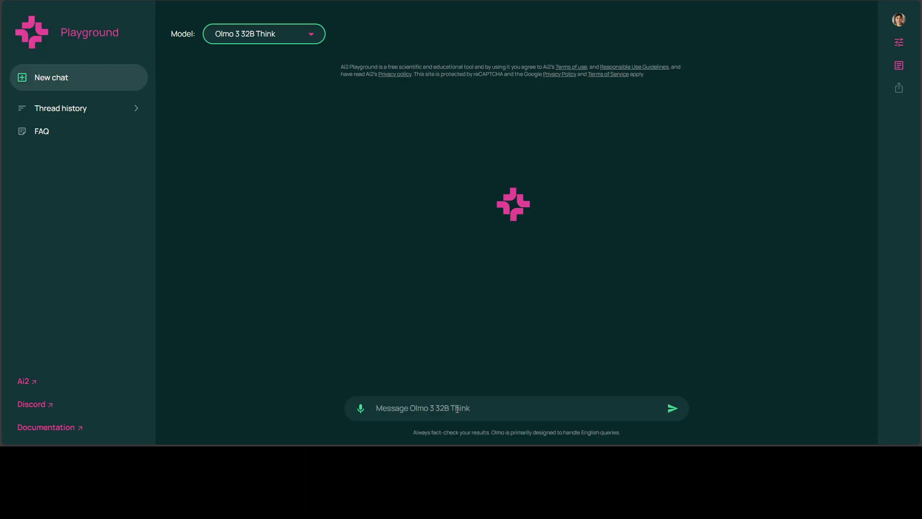
left_click(448, 411)
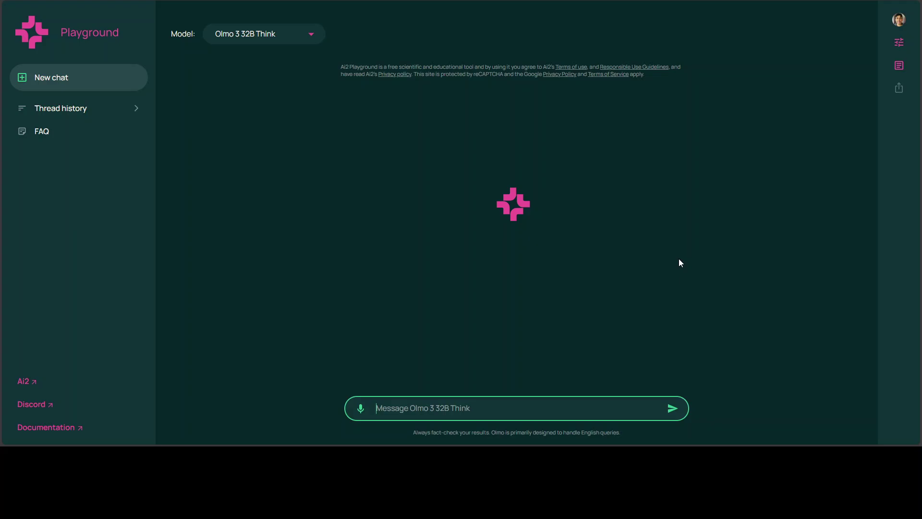
type("Let's make a test, I write a sentence, you write 3 different completions, their probabilities and why you choose them among all possibilities in the latent space. Sentence is: In 1947 in Australia")
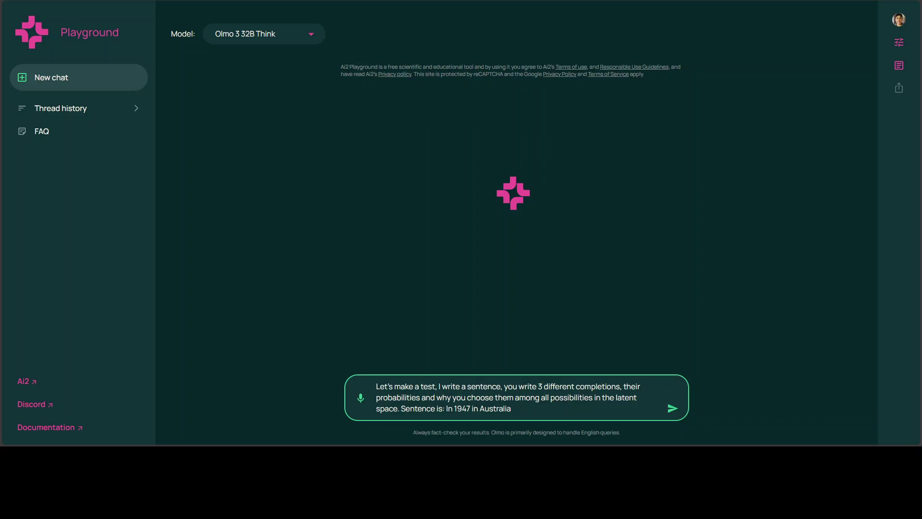
key("ctrl+plus")
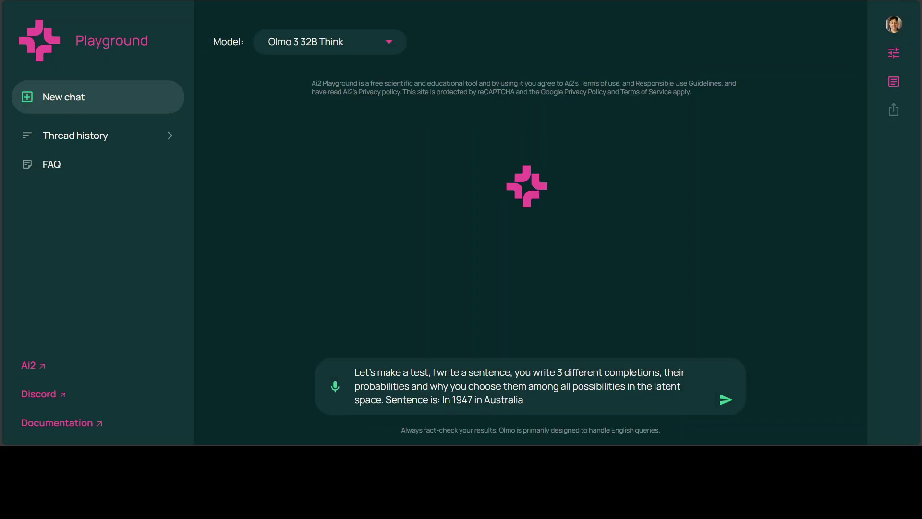
key("Return")
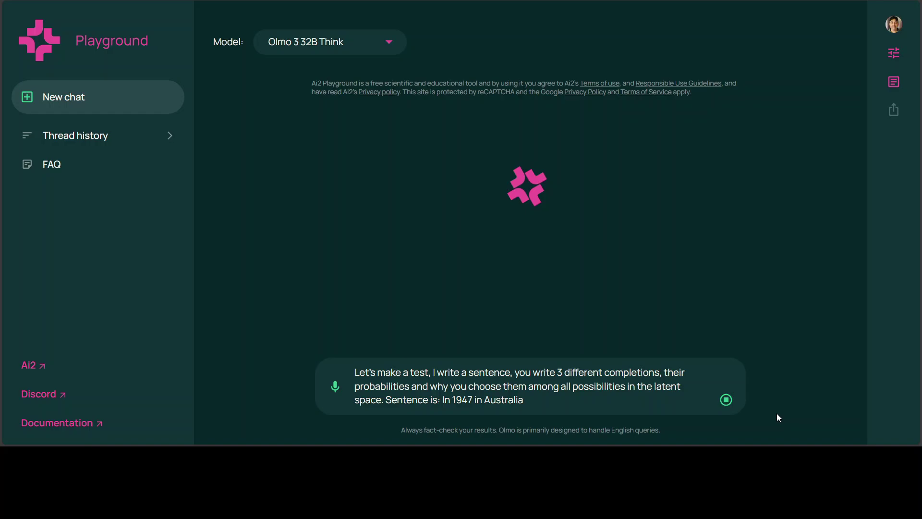
Expand the model's thinking and read its full reasoning about the candidate completions and their probabilities.
left_click(430, 207)
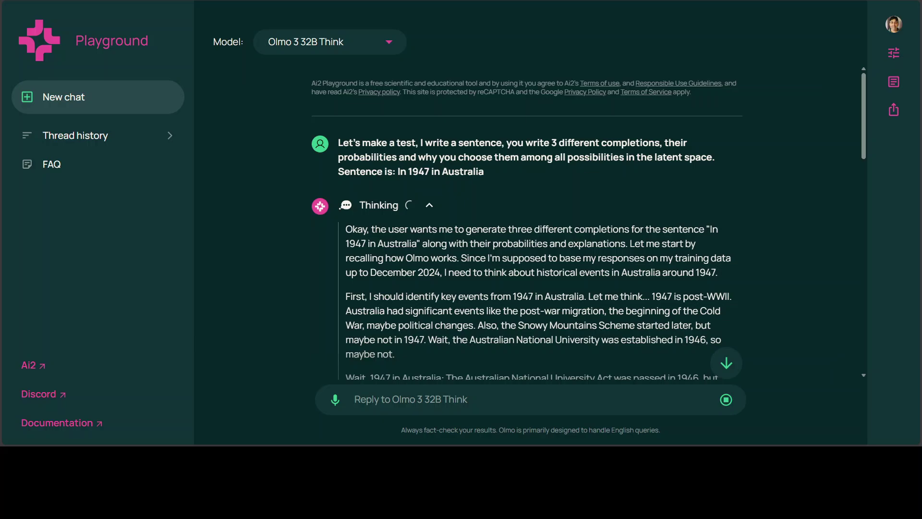
scroll(553, 233, "down", 3)
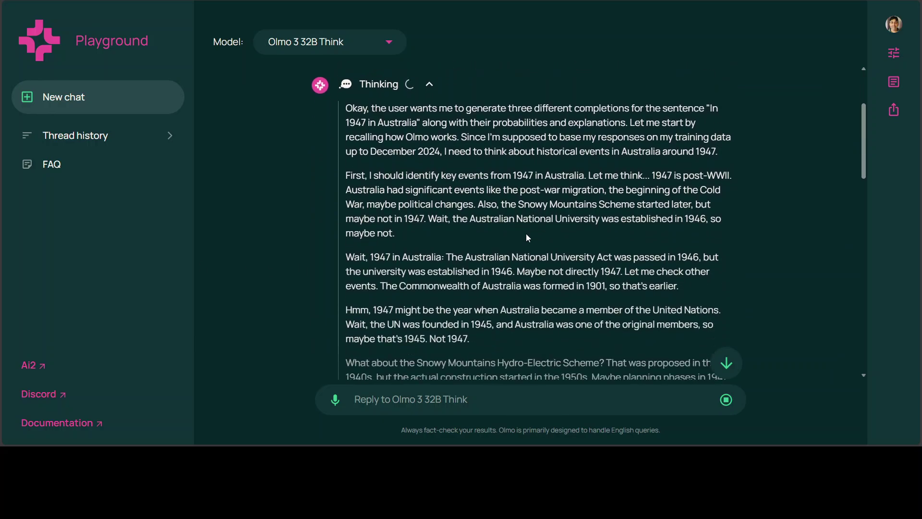
scroll(568, 233, "down", 2)
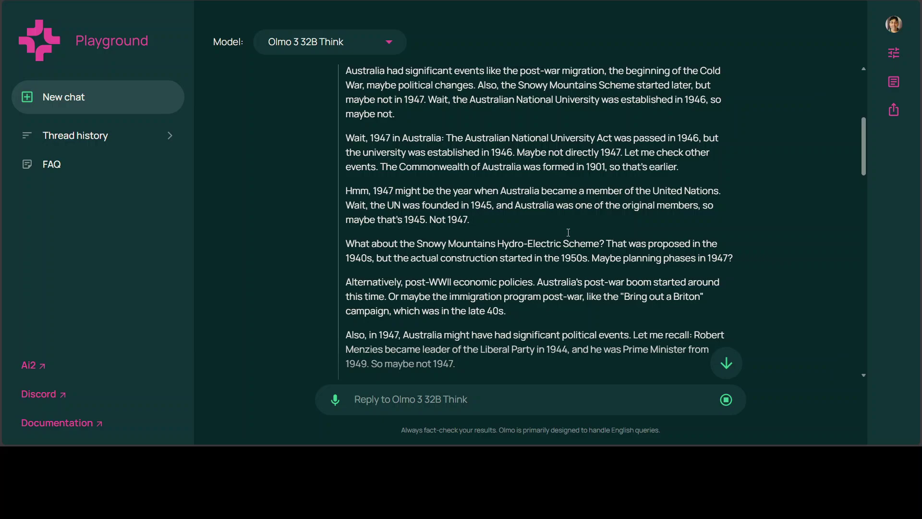
scroll(568, 232, "down", 3)
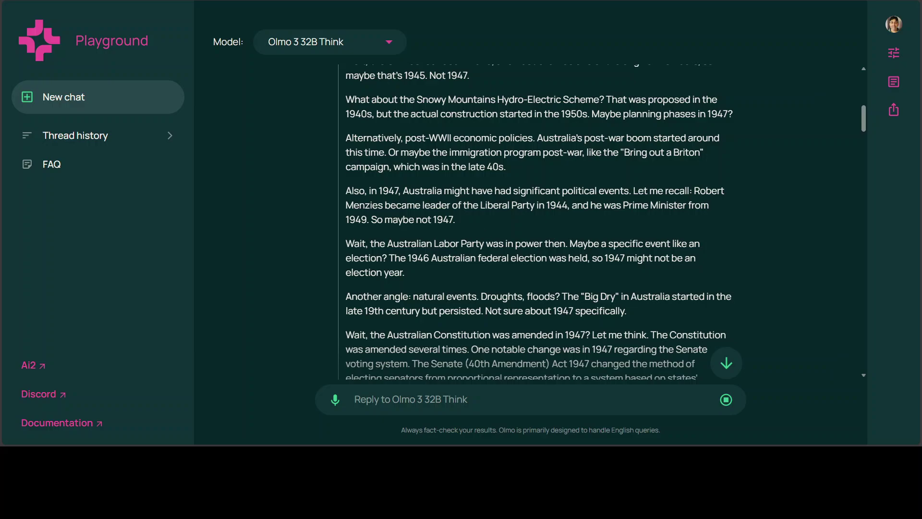
scroll(611, 251, "down", 4)
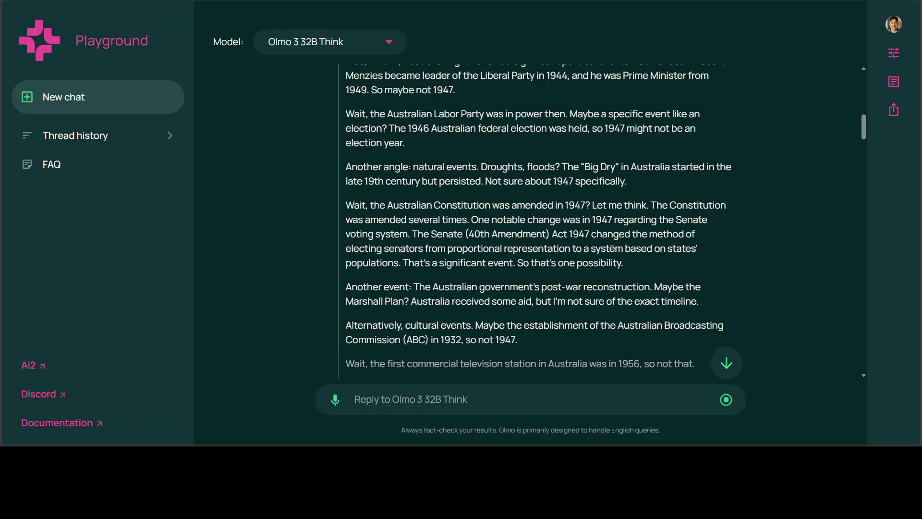
scroll(612, 251, "down", 6)
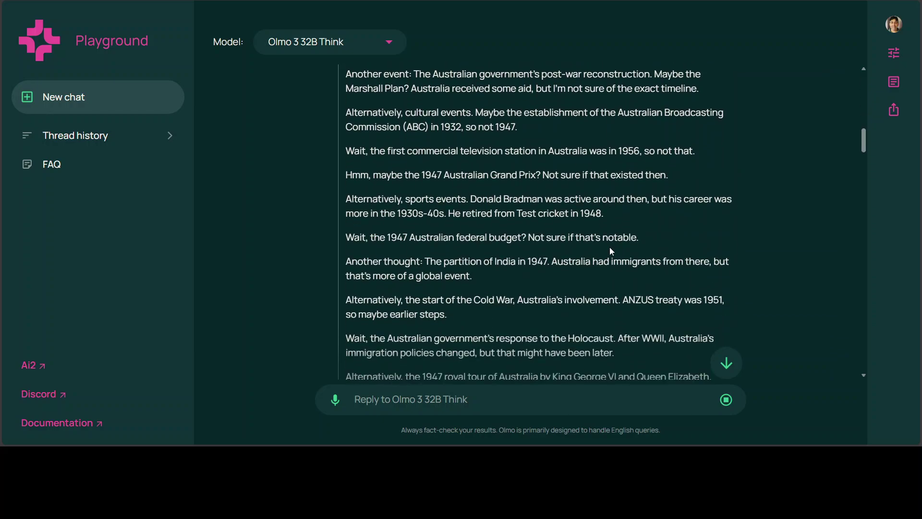
scroll(611, 251, "down", 9)
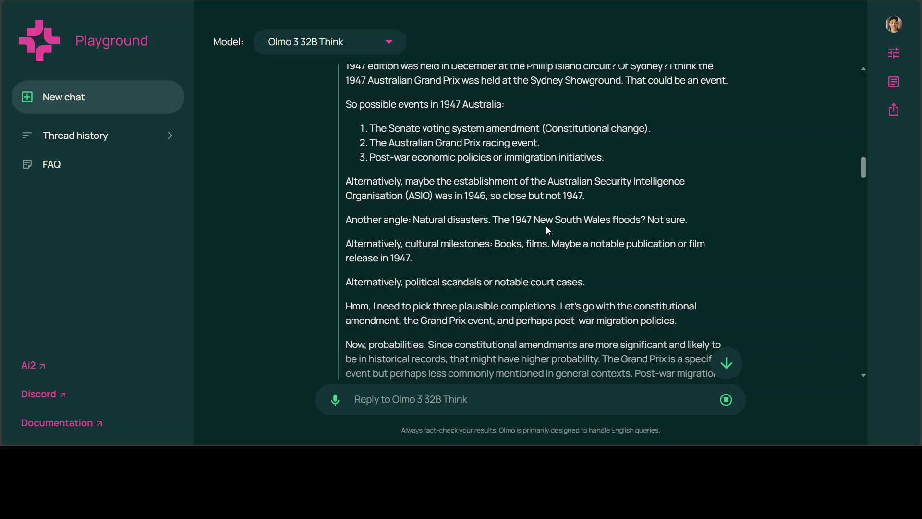
scroll(542, 230, "down", 4)
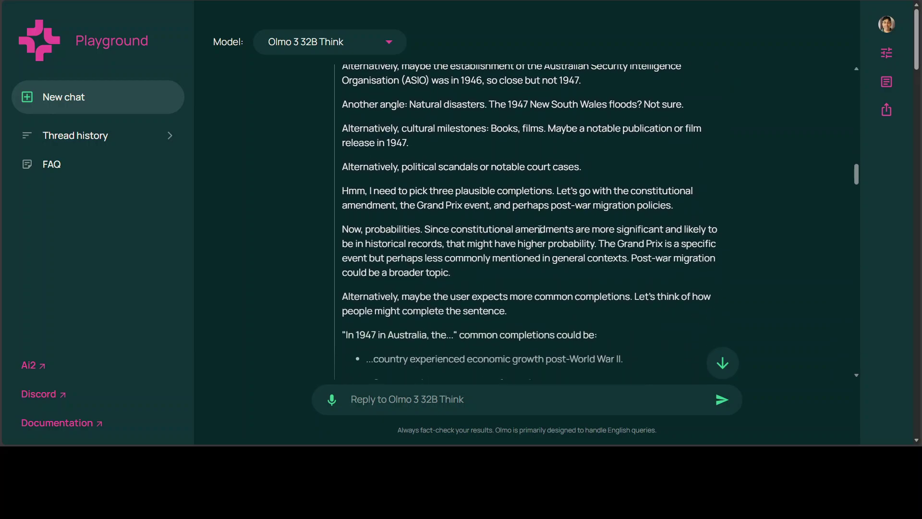
scroll(540, 230, "down", 1)
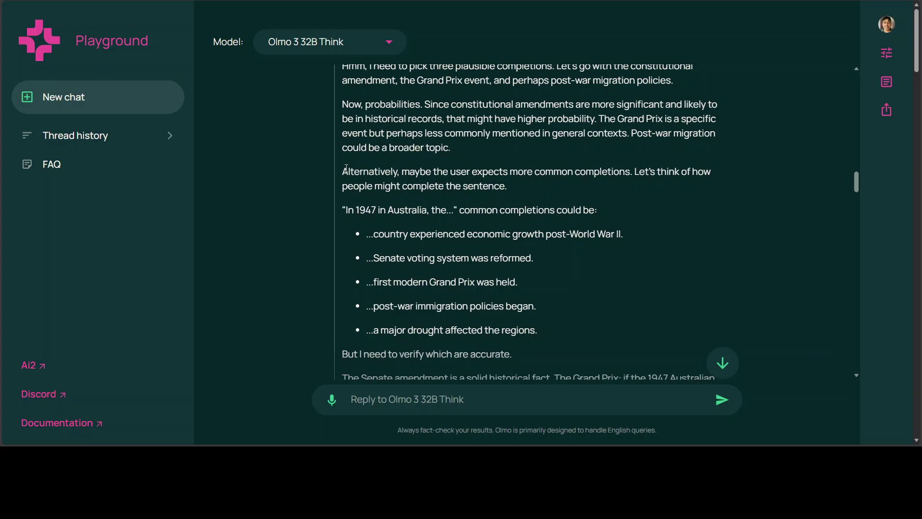
scroll(408, 180, "down", 4)
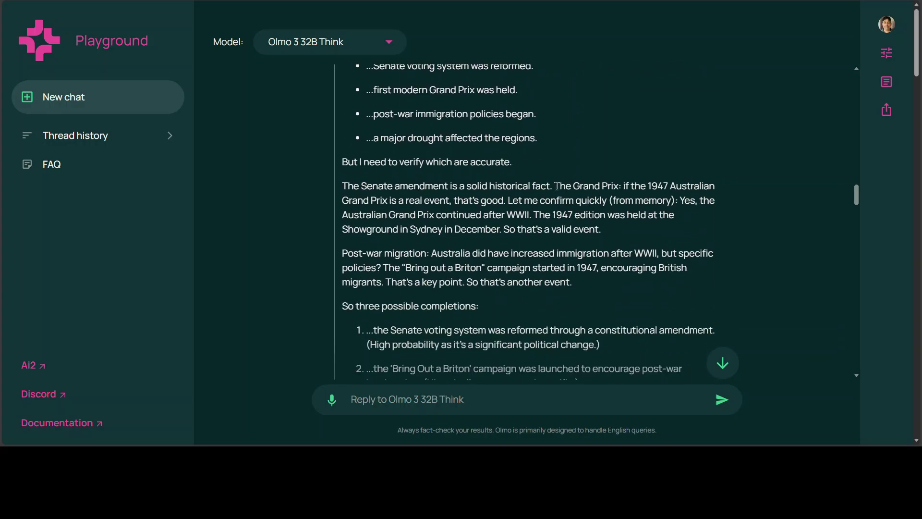
scroll(598, 169, "down", 9)
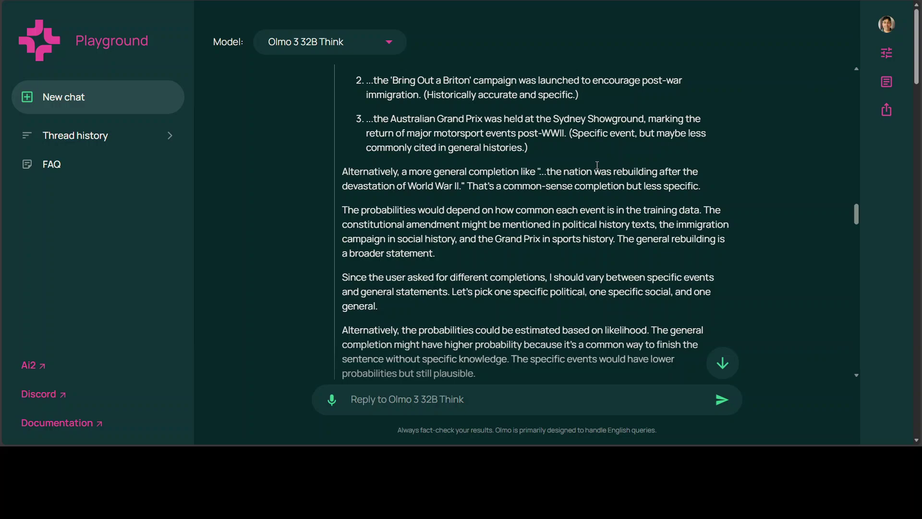
scroll(598, 169, "down", 10)
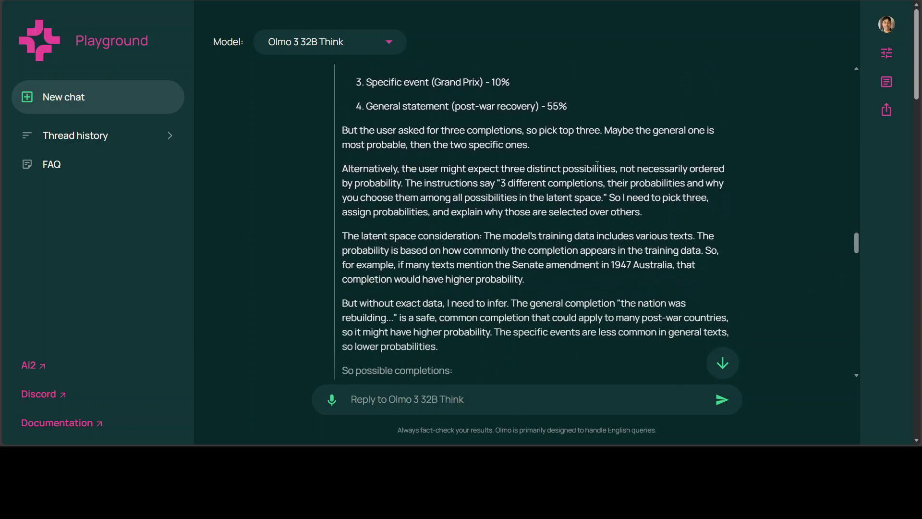
scroll(596, 165, "down", 8)
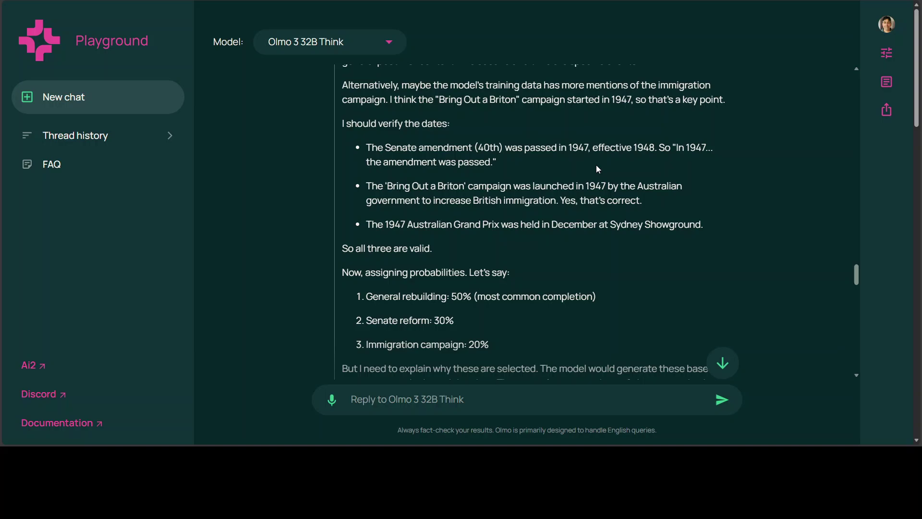
scroll(581, 184, "down", 3)
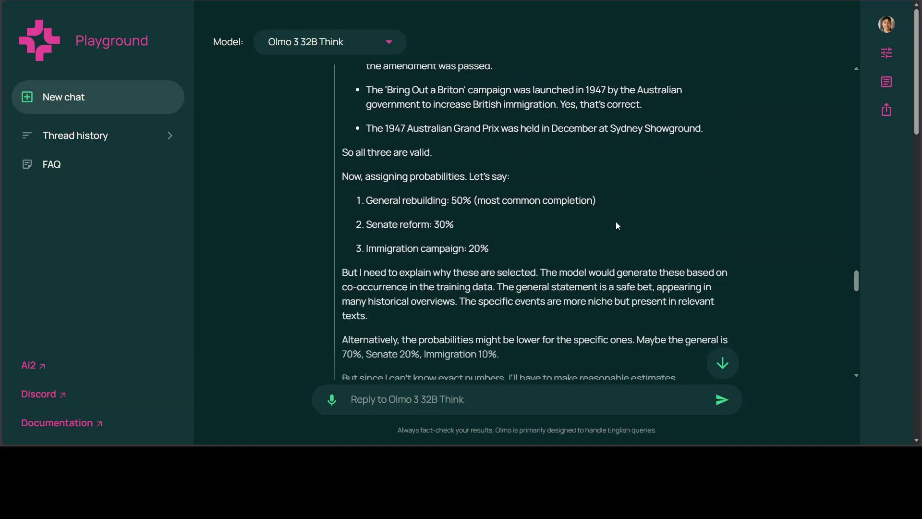
scroll(669, 195, "down", 1)
scroll(668, 195, "down", 8)
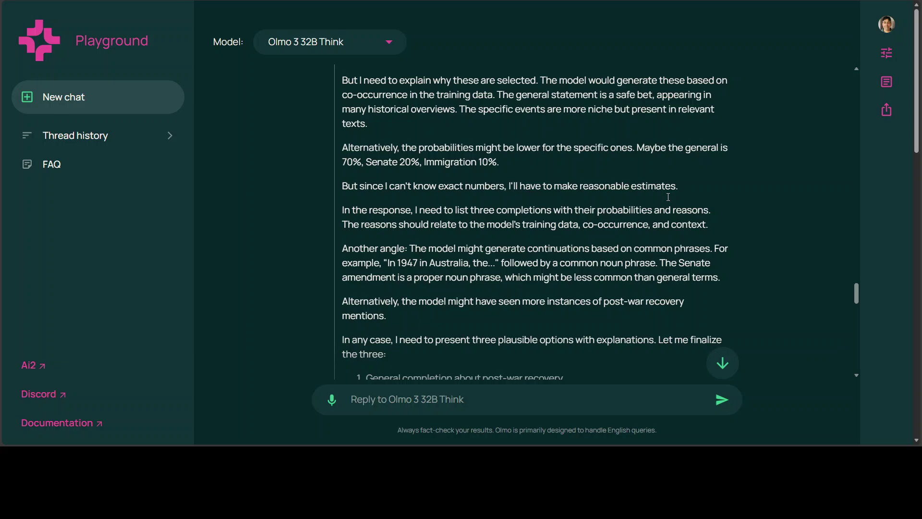
scroll(660, 200, "down", 2)
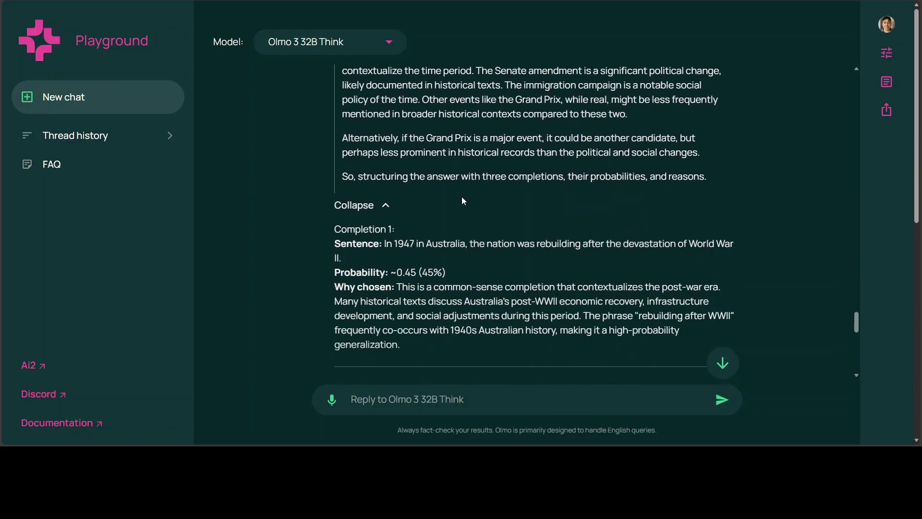
Read the final answer's three completions with their probabilities and reasons, plus the section on why other possibilities were excluded.
scroll(492, 250, "down", 2)
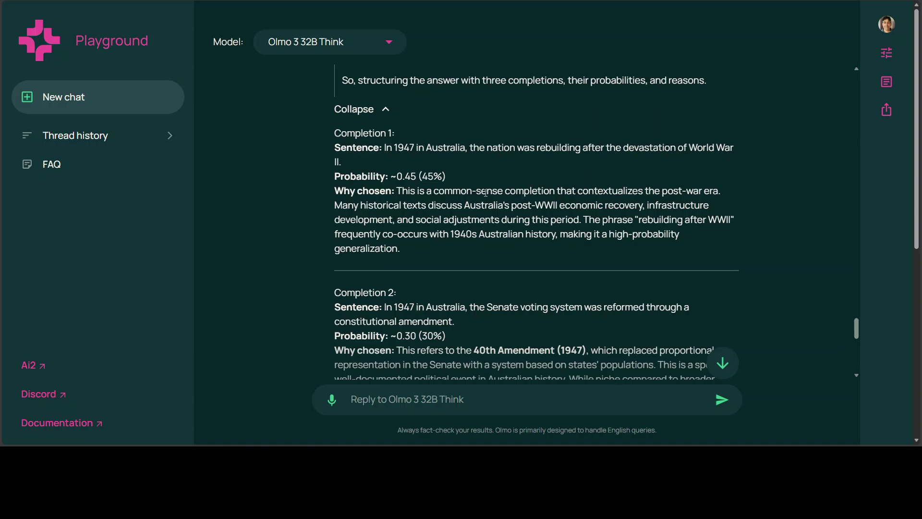
left_click_drag(483, 192, 695, 207)
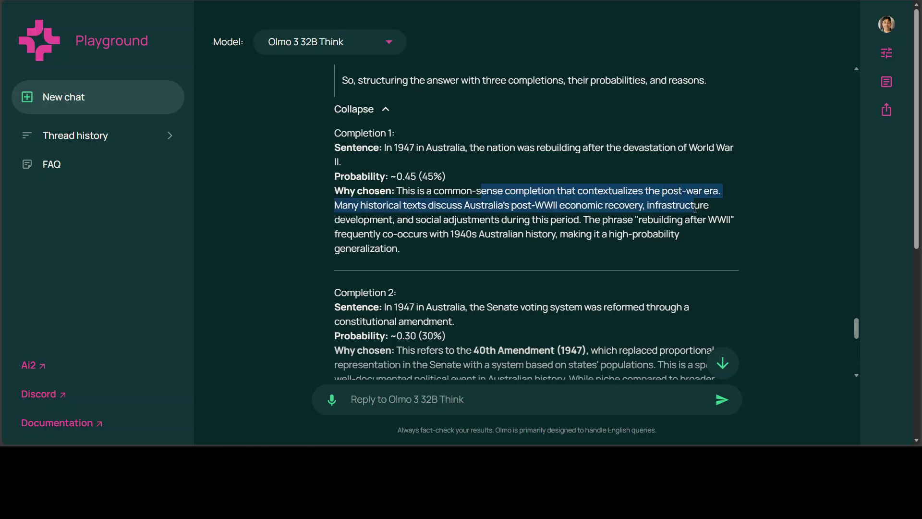
scroll(527, 216, "down", 1)
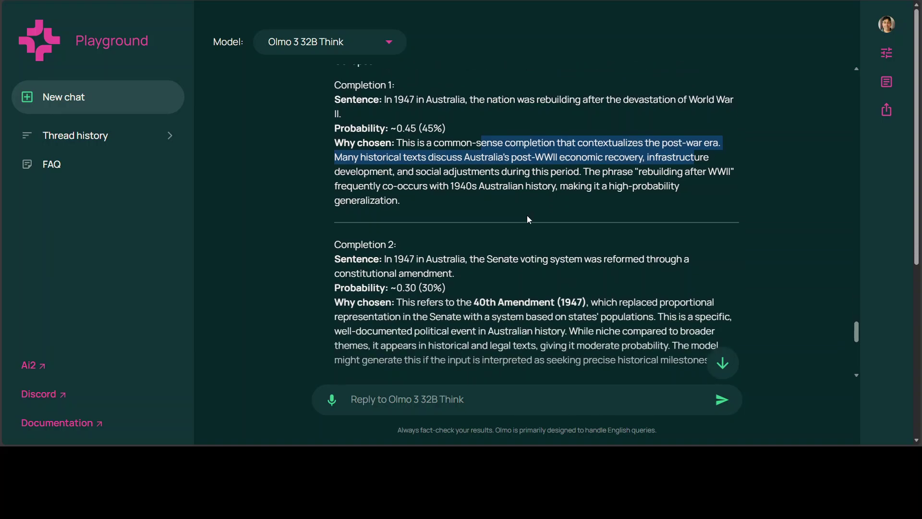
scroll(517, 209, "down", 2)
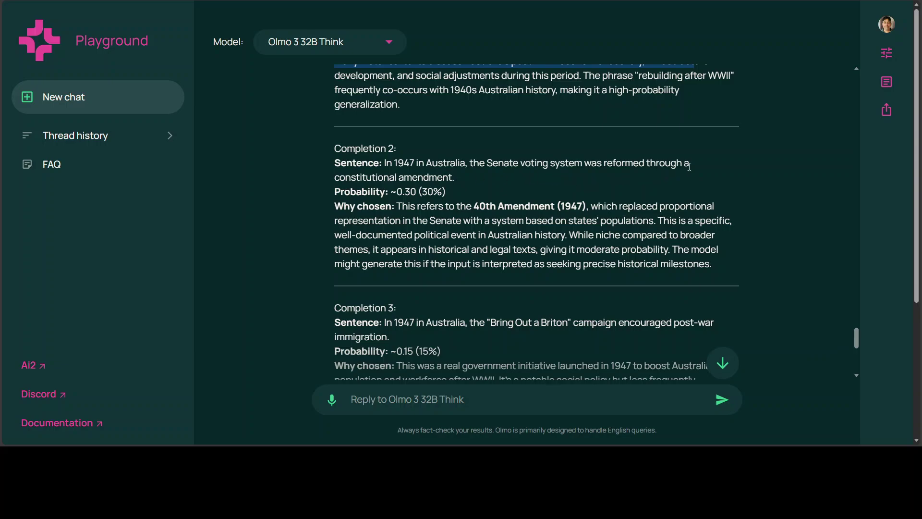
left_click_drag(398, 196, 443, 194)
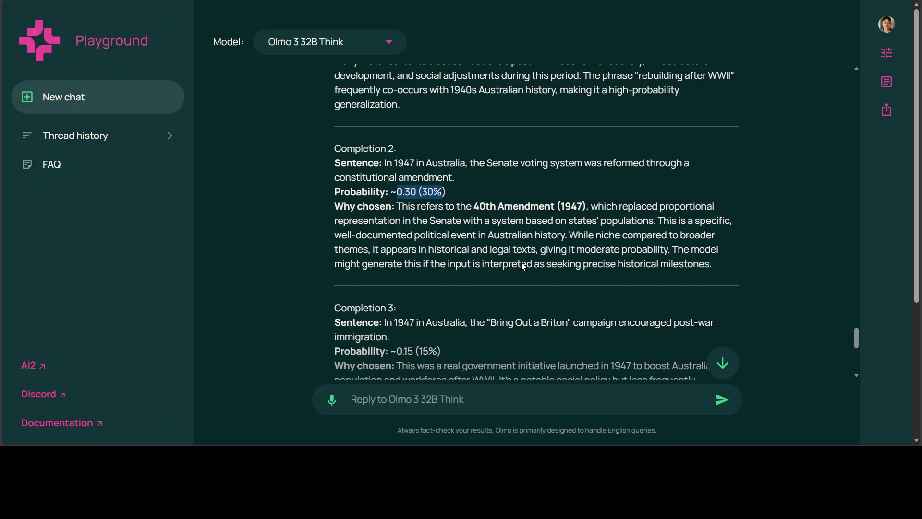
scroll(518, 255, "down", 2)
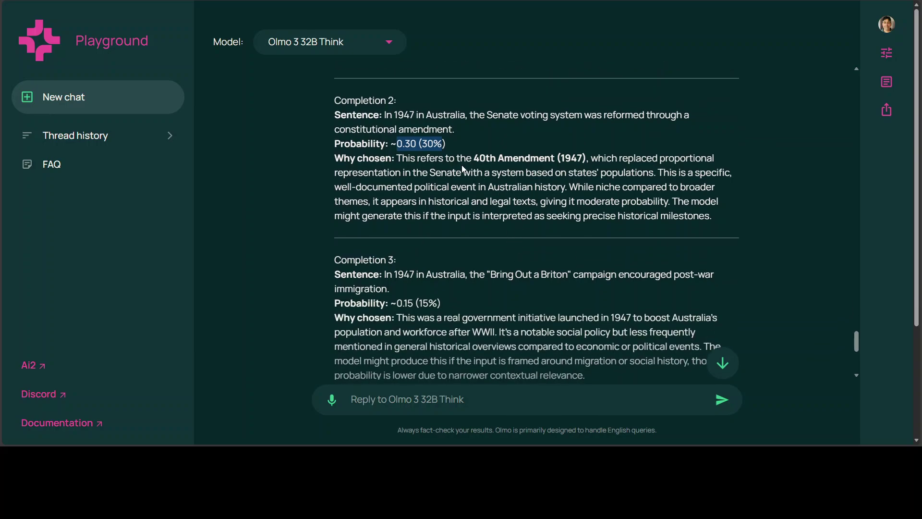
scroll(594, 176, "down", 3)
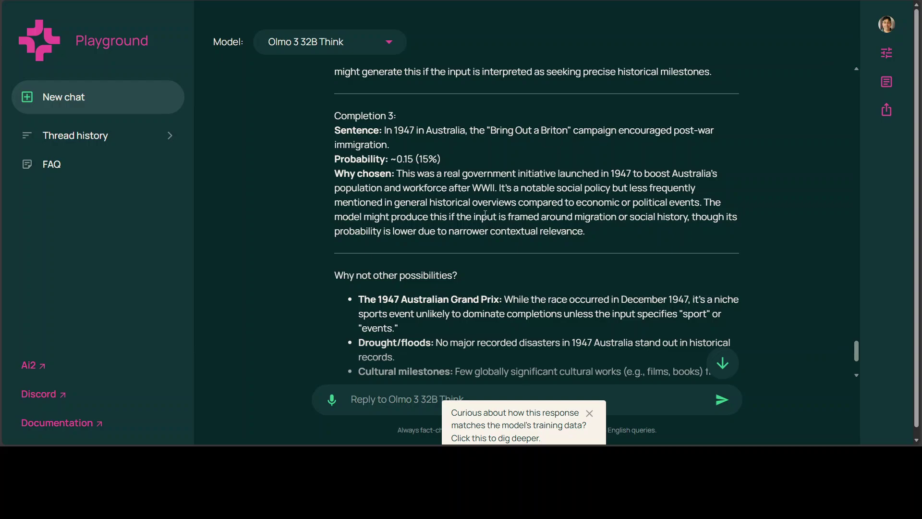
scroll(485, 214, "down", 3)
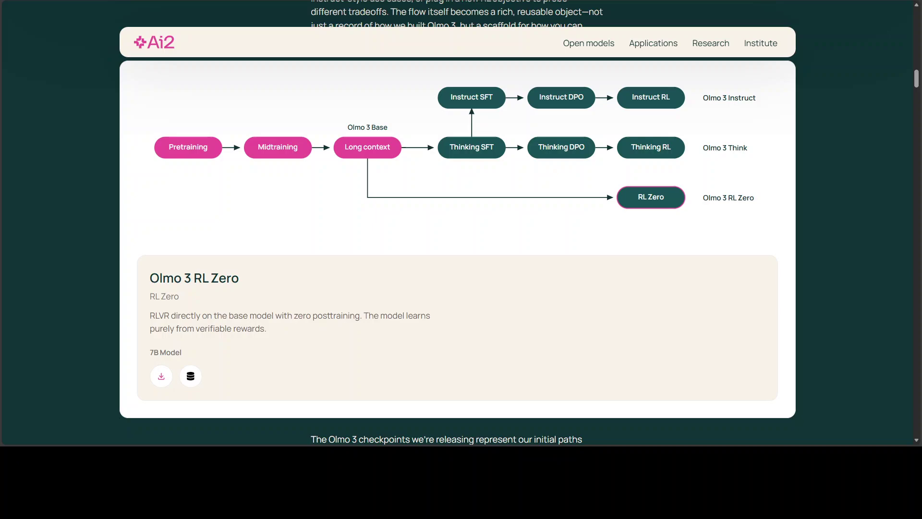
Examine the Pretraining, Midtraining, Long context, Instruct SFT and Instruct DPO stages in the Olmo 3 model flow diagram.
left_click(178, 153)
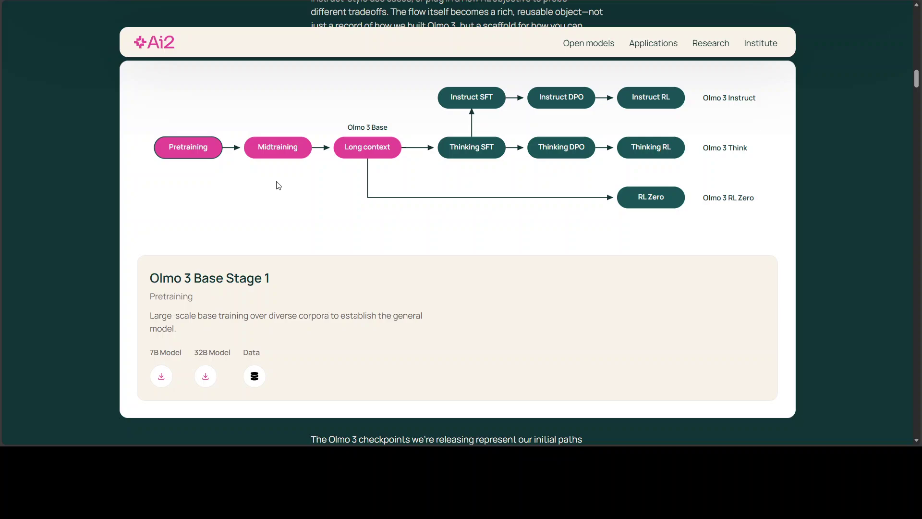
left_click(287, 148)
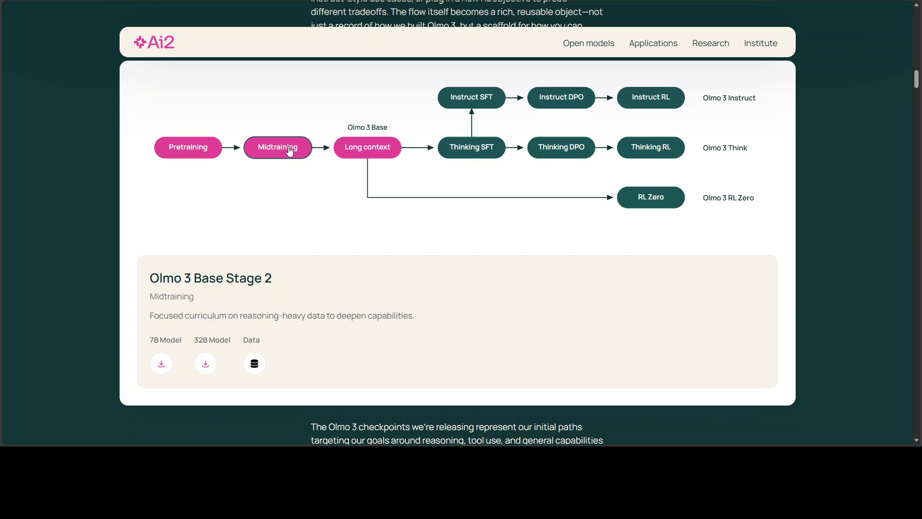
left_click(364, 152)
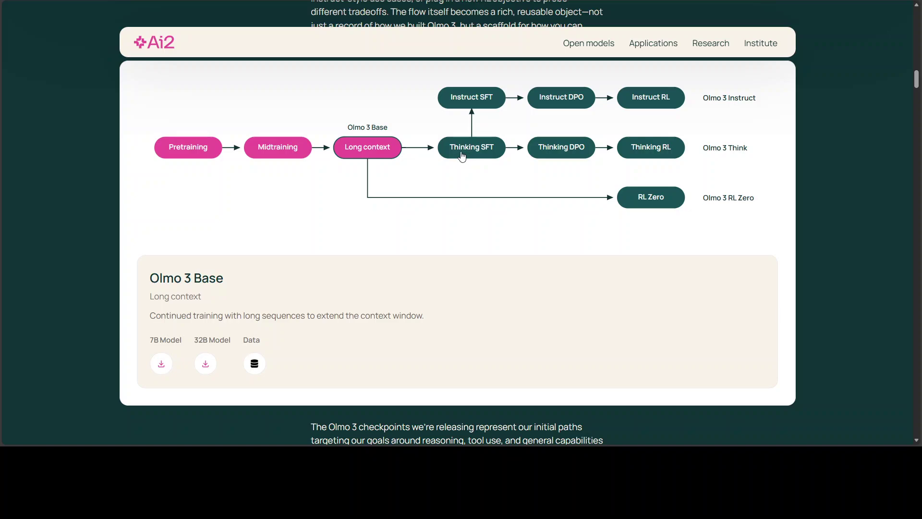
left_click(477, 106)
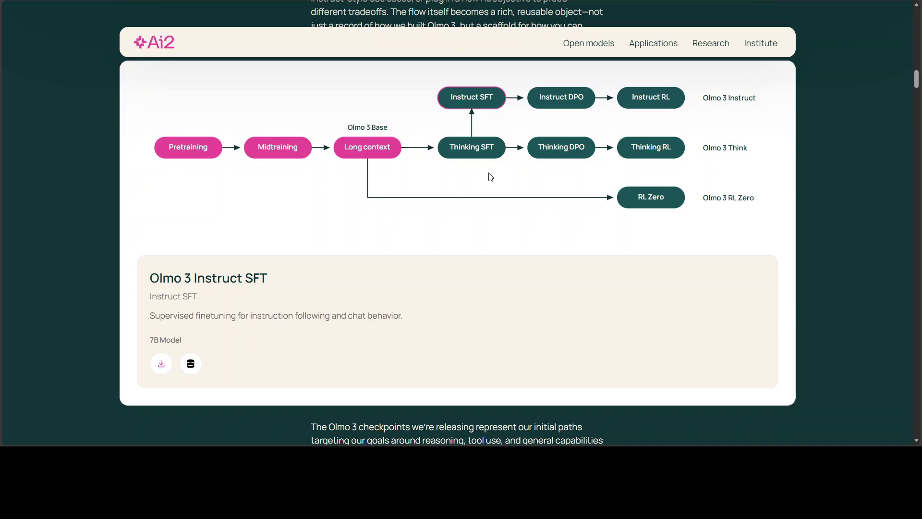
left_click(560, 100)
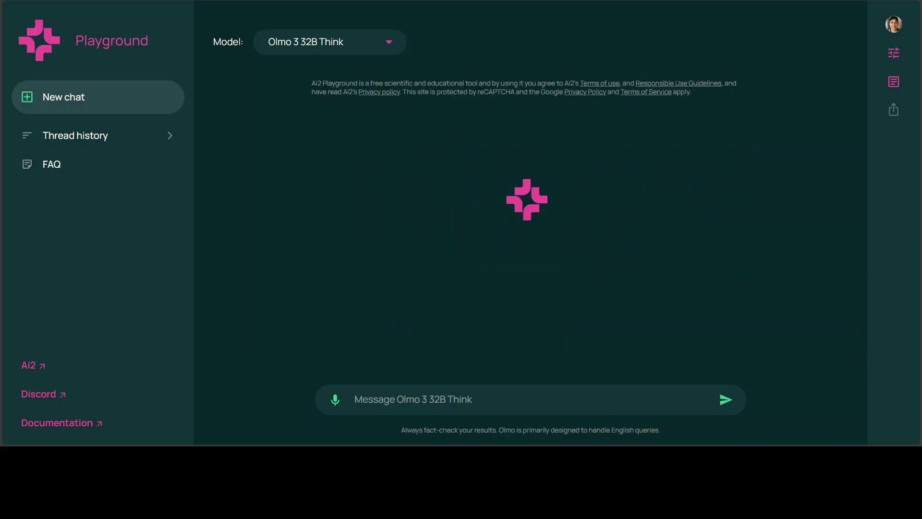
In the Ai2 Playground, ask Olmo 3 32B Think for a standalone p5.js HTML file simulating a futuristic time machine interface, and review the submitted prompt.
left_click(442, 400)
key("ctrl+v")
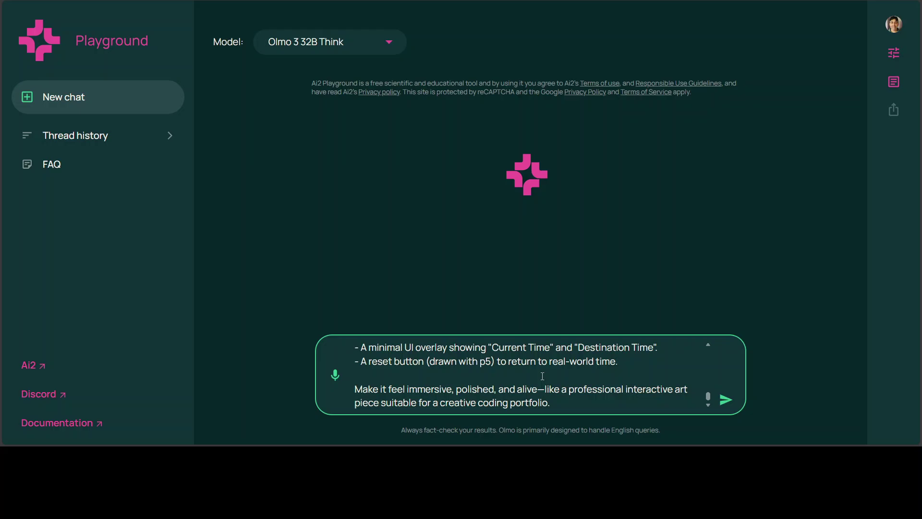
scroll(543, 376, "up", 10)
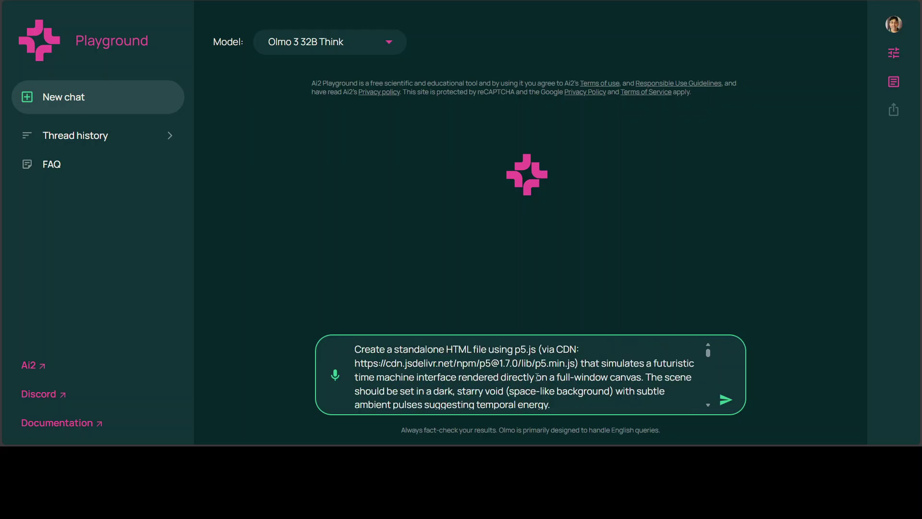
key("Return")
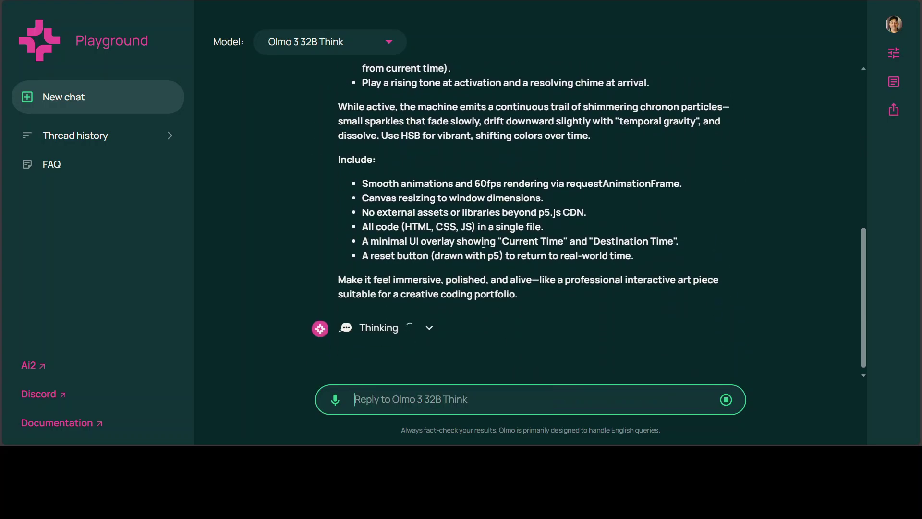
scroll(523, 250, "up", 3)
scroll(562, 237, "up", 3)
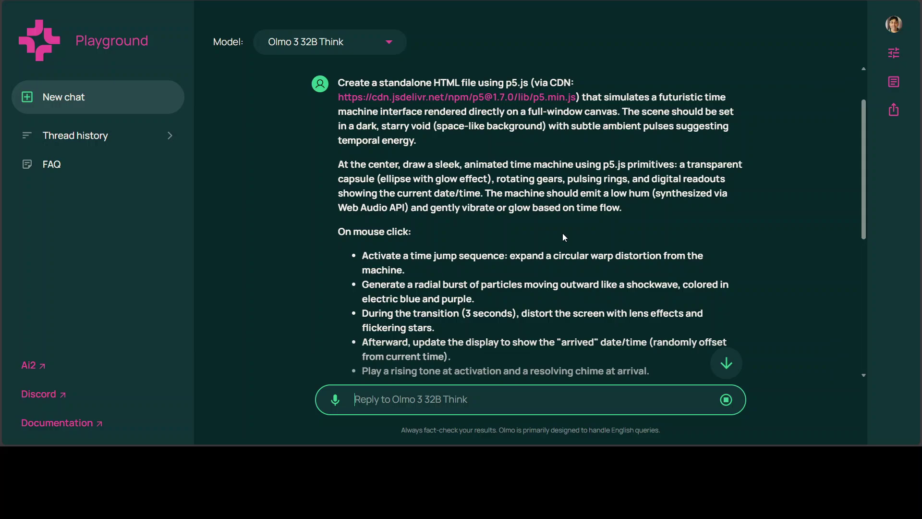
scroll(562, 233, "down", 2)
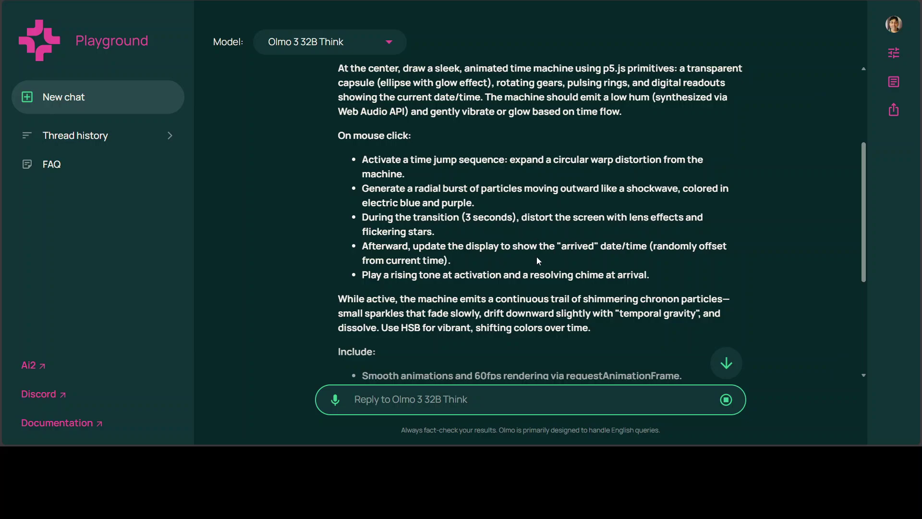
scroll(534, 260, "down", 4)
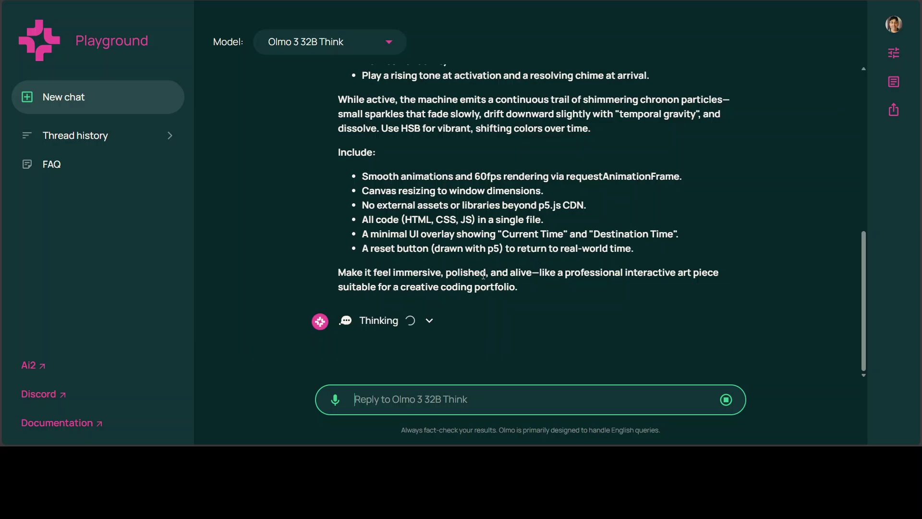
Expand the model's thinking on the time machine request and read its outlined implementation steps and potential challenges.
left_click(429, 321)
scroll(555, 256, "down", 15)
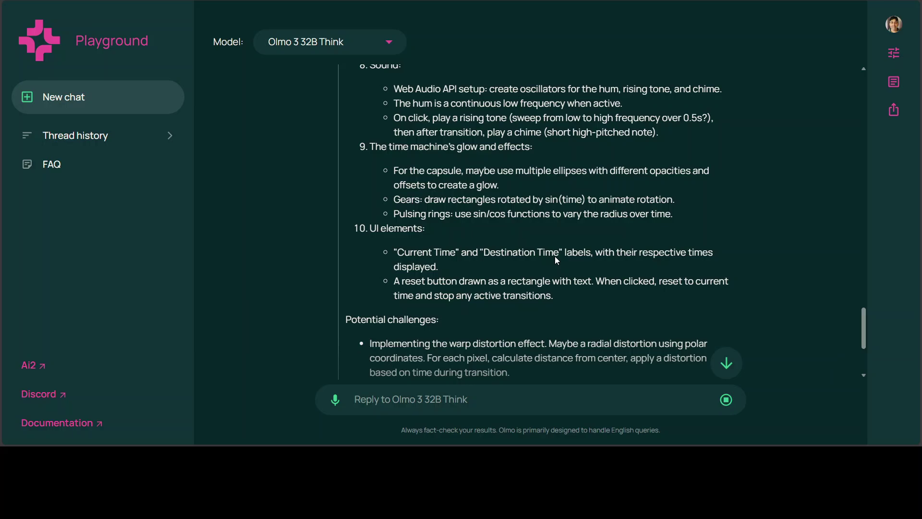
scroll(556, 256, "up", 12)
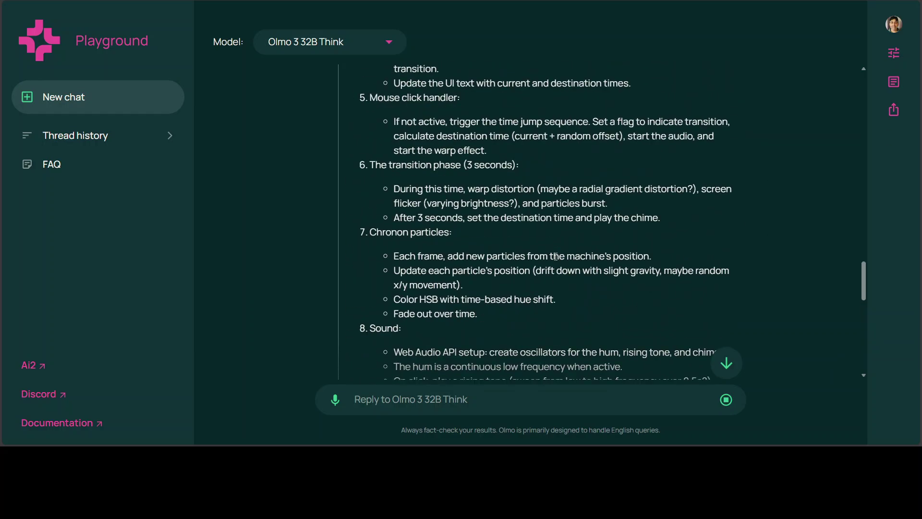
scroll(555, 256, "up", 3)
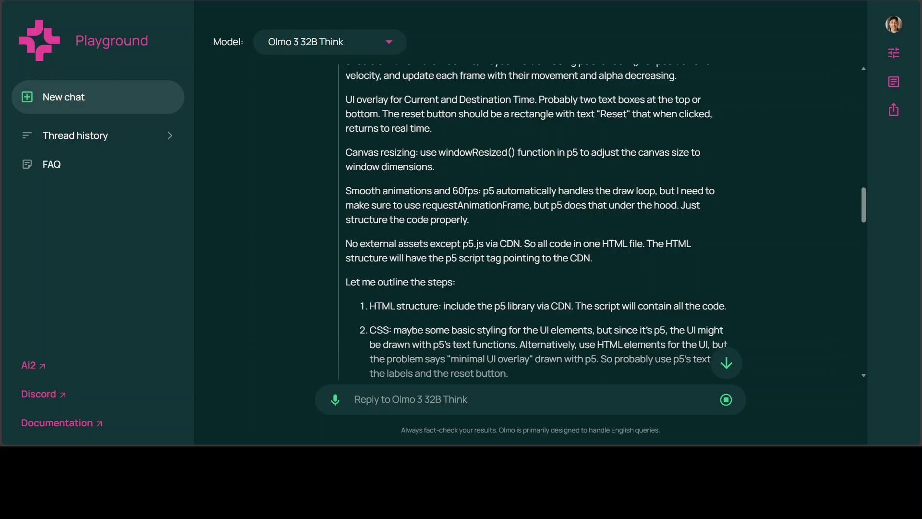
scroll(524, 284, "down", 8)
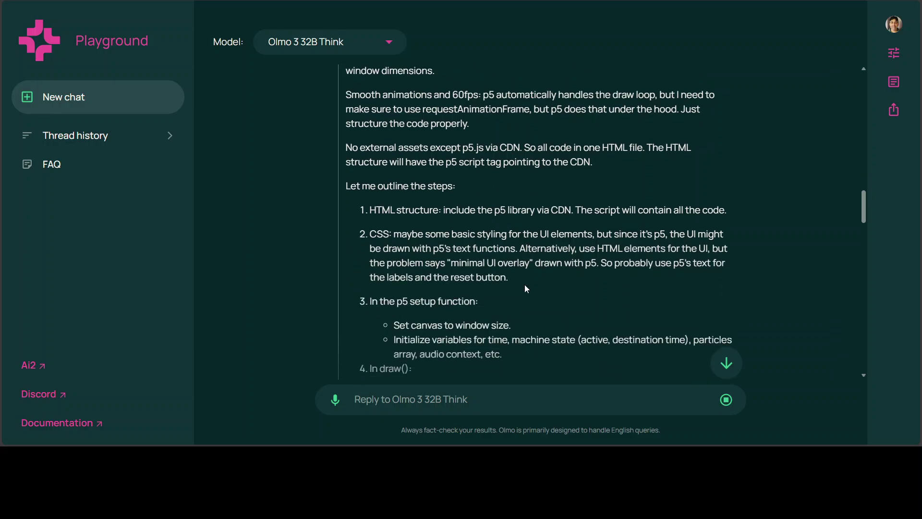
scroll(524, 284, "down", 11)
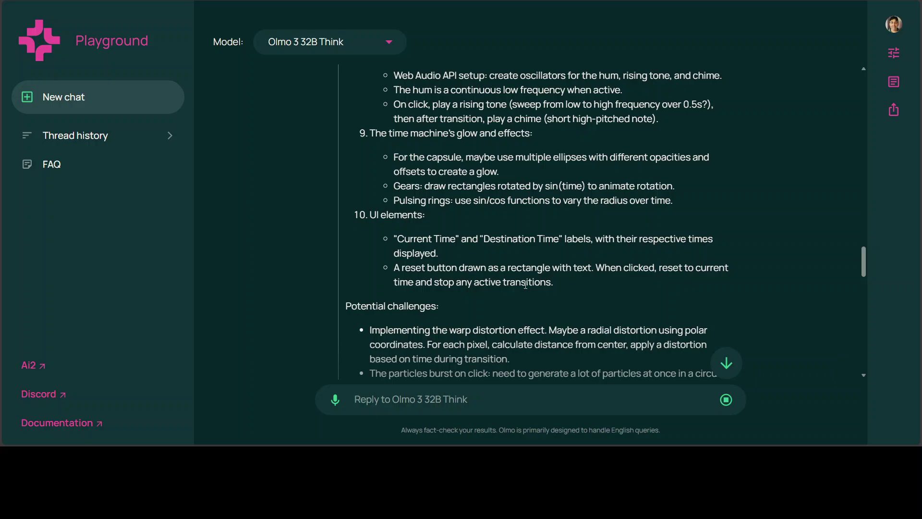
scroll(507, 272, "down", 3)
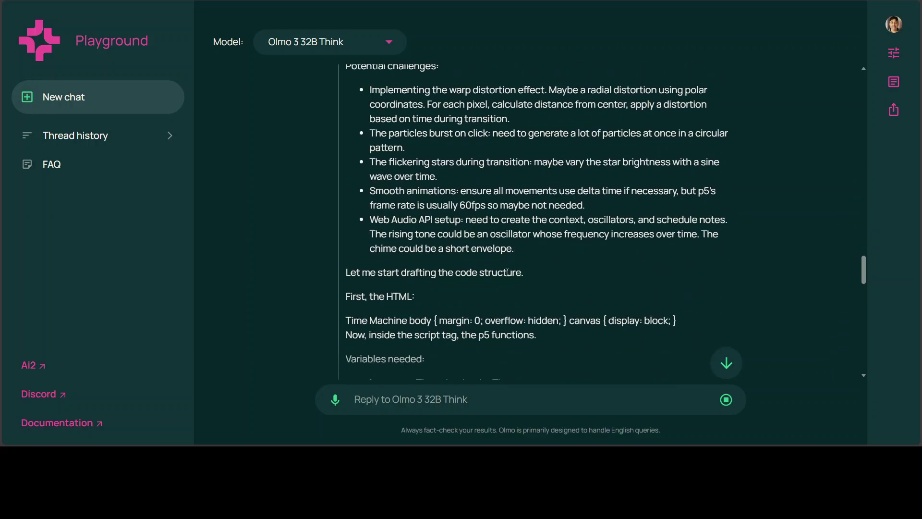
scroll(507, 273, "down", 4)
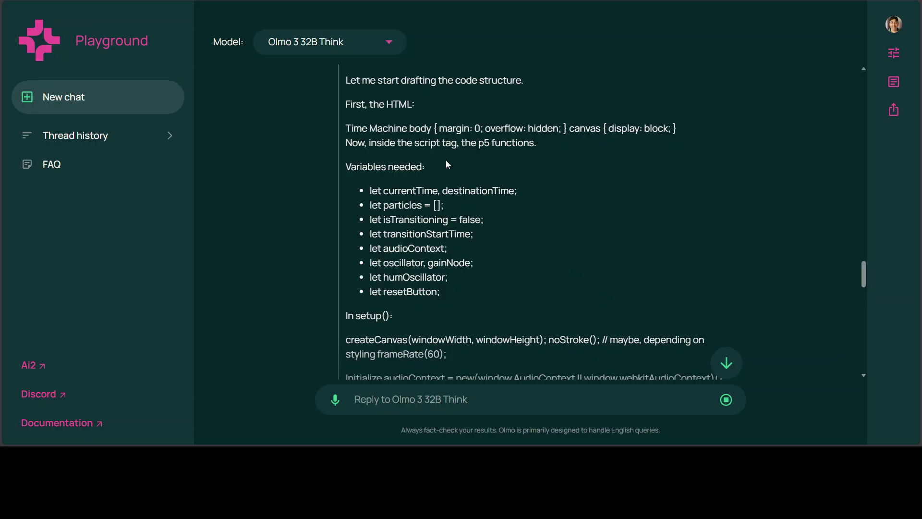
Read the reasoning on drafting the code structure, highlighting the needed variables, through the capsule, particles and warp distortion ideas.
left_click_drag(401, 80, 496, 77)
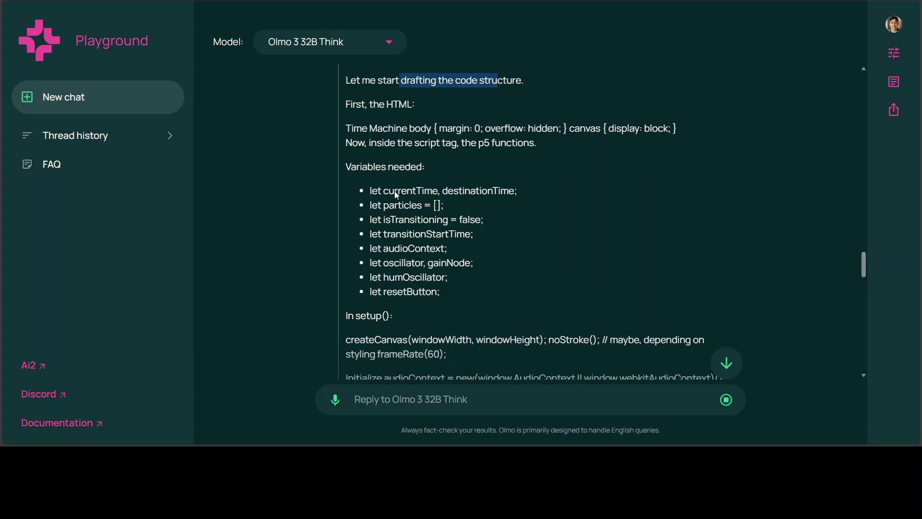
left_click_drag(367, 167, 420, 278)
scroll(479, 275, "down", 2)
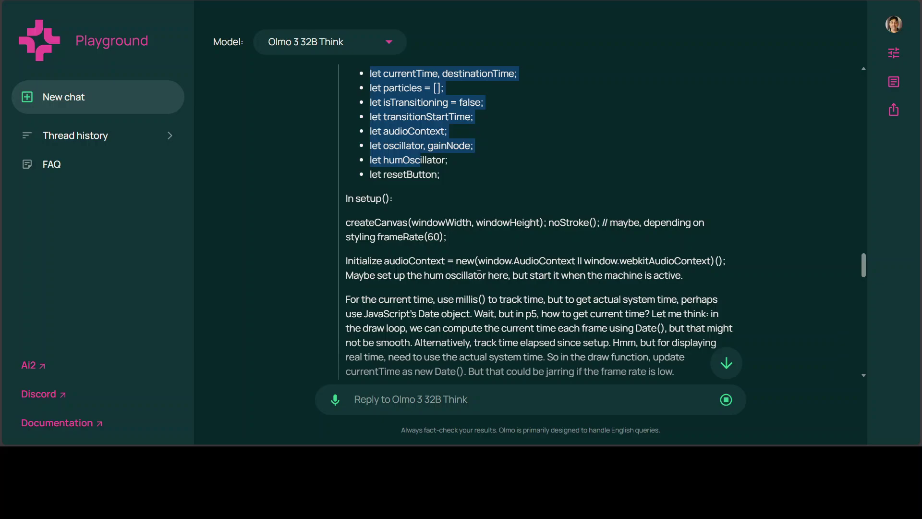
scroll(543, 252, "down", 3)
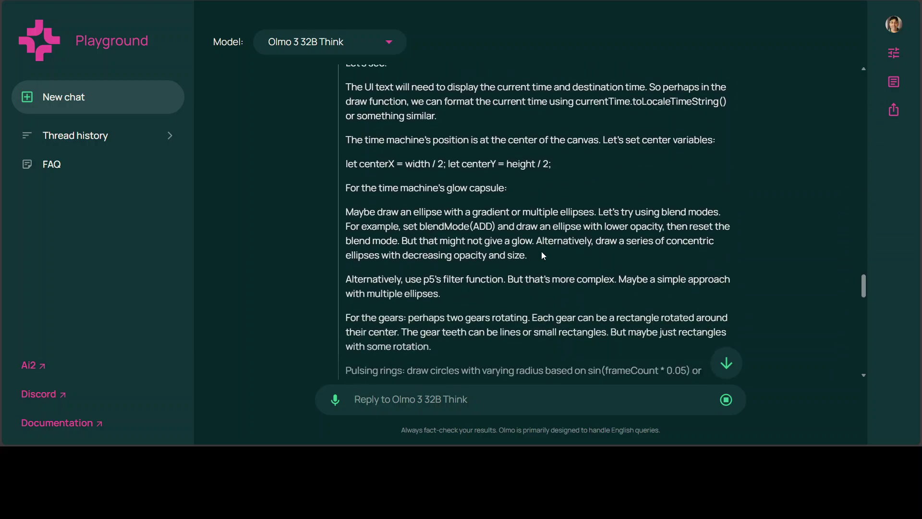
scroll(542, 255, "down", 5)
scroll(530, 236, "down", 2)
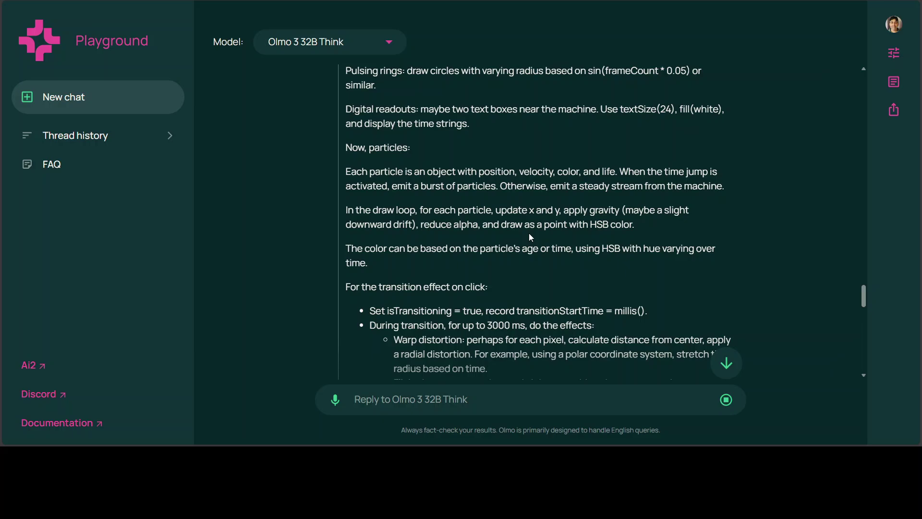
scroll(529, 233, "down", 2)
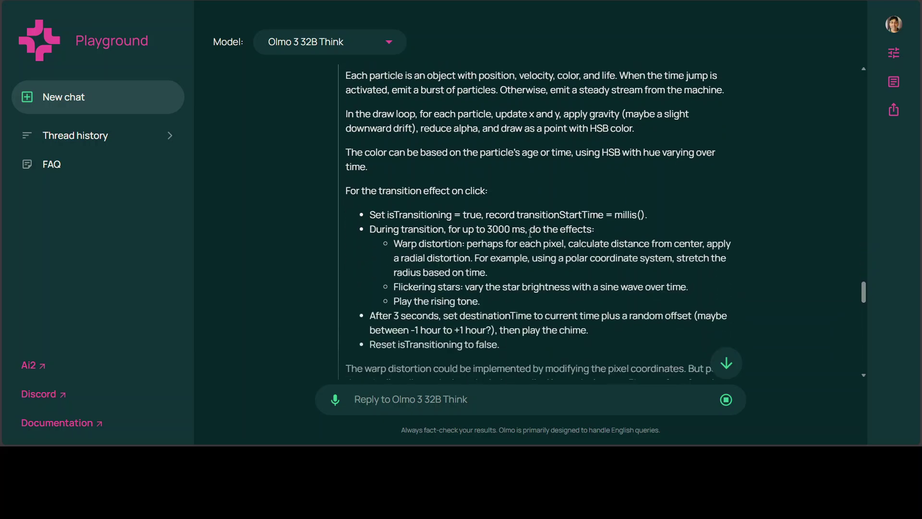
scroll(530, 234, "down", 4)
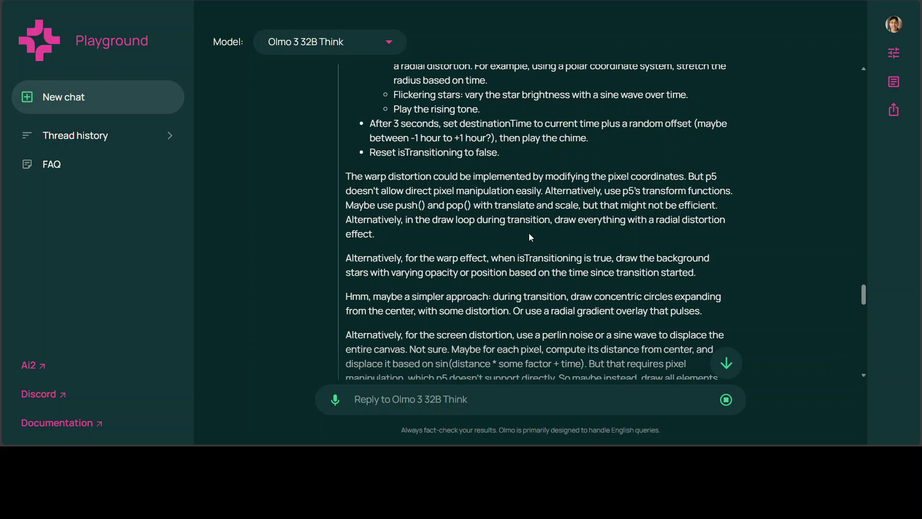
scroll(529, 233, "down", 10)
scroll(529, 232, "down", 8)
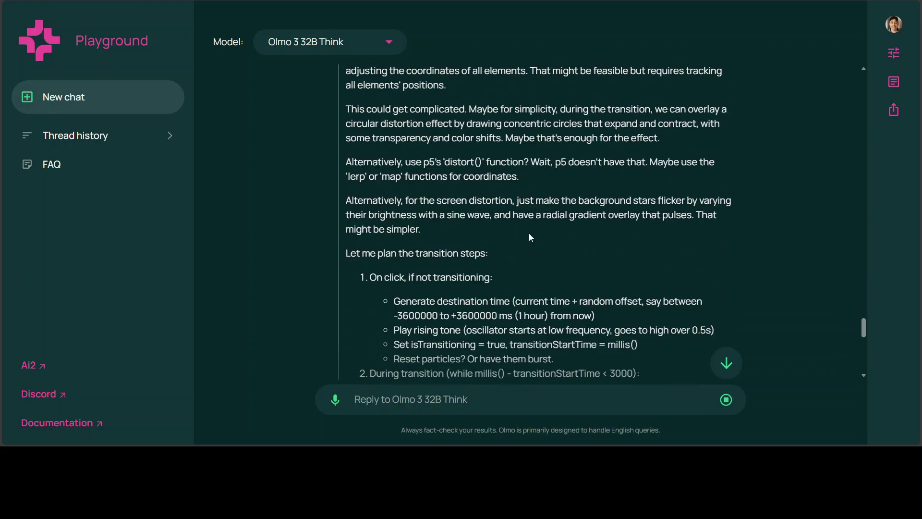
Read the transition-step plan and particle handling in the reasoning, plus the feature summary below the generated code.
left_click_drag(402, 190, 487, 187)
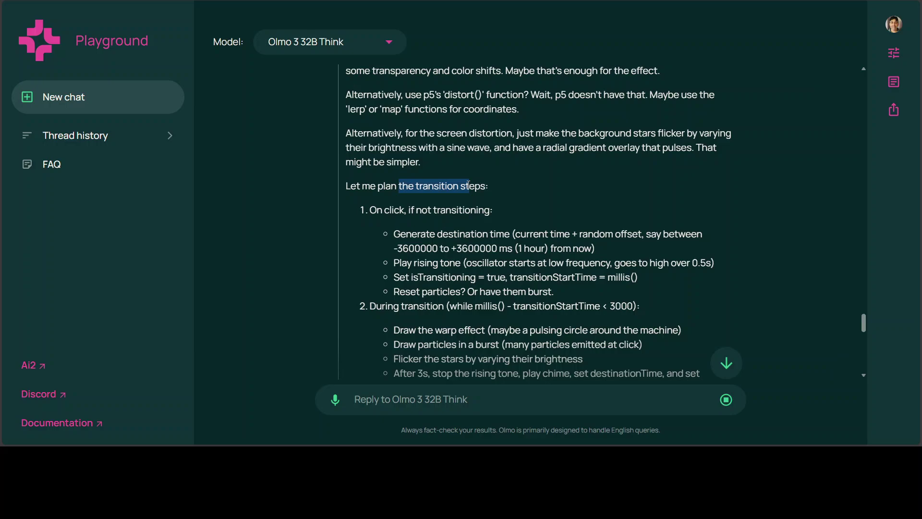
scroll(567, 215, "down", 11)
scroll(568, 217, "down", 3)
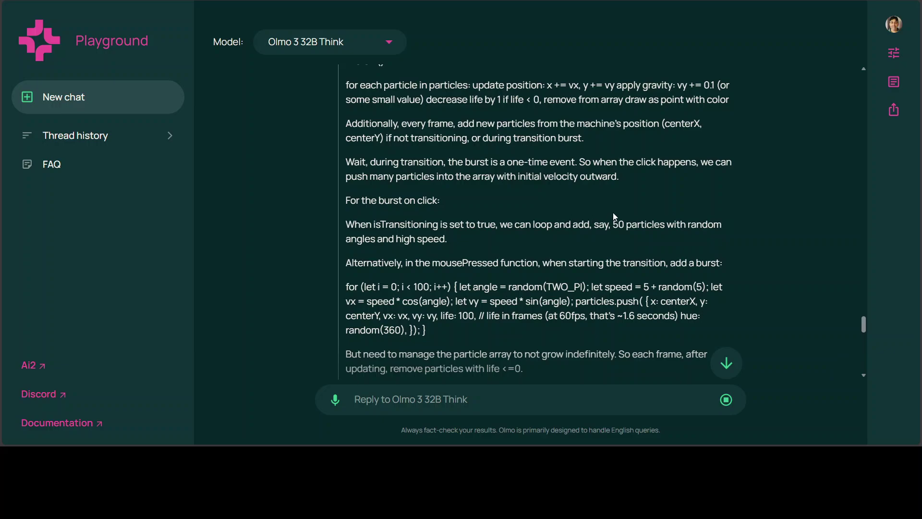
scroll(610, 209, "down", 10)
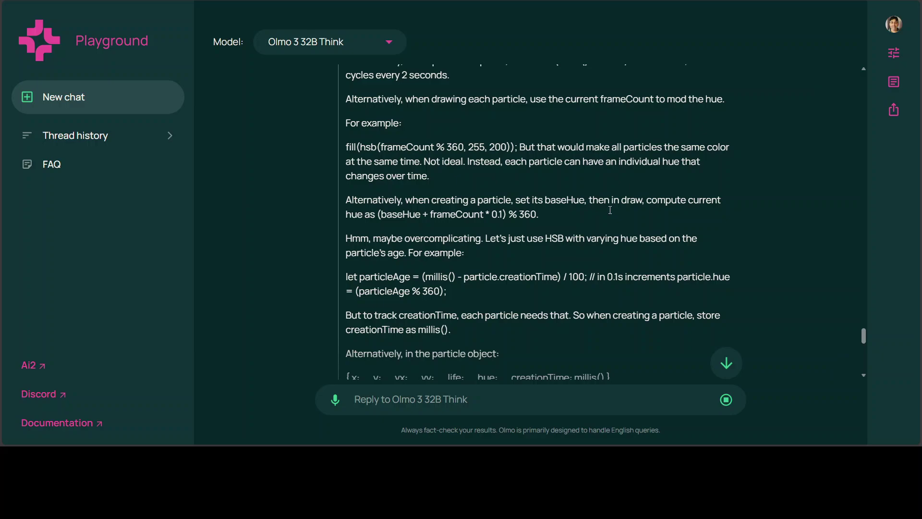
scroll(609, 209, "down", 15)
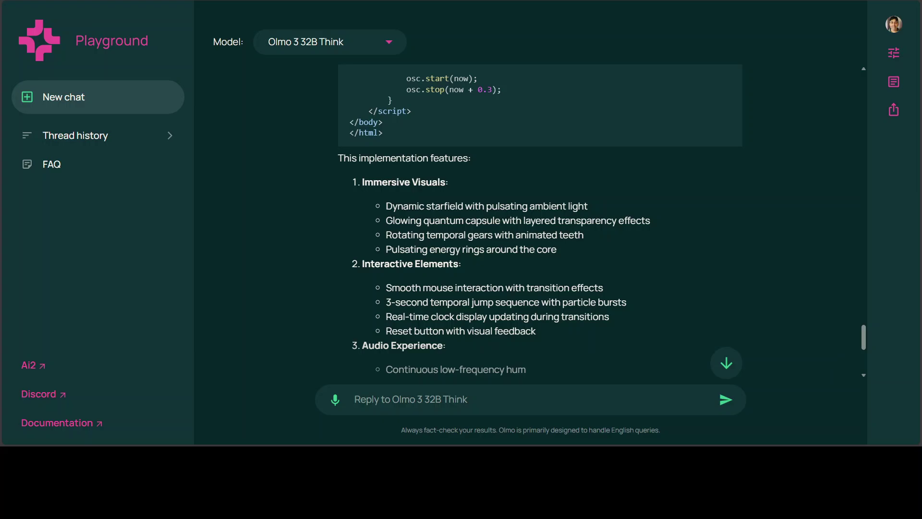
scroll(539, 221, "down", 3)
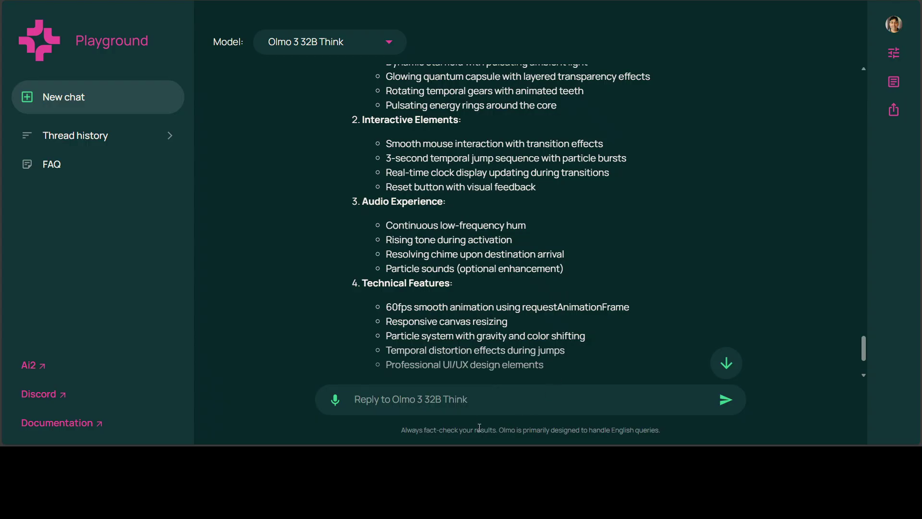
Send the follow-up message "its not interactive and nothing happens when I click the mouse".
left_click(464, 400)
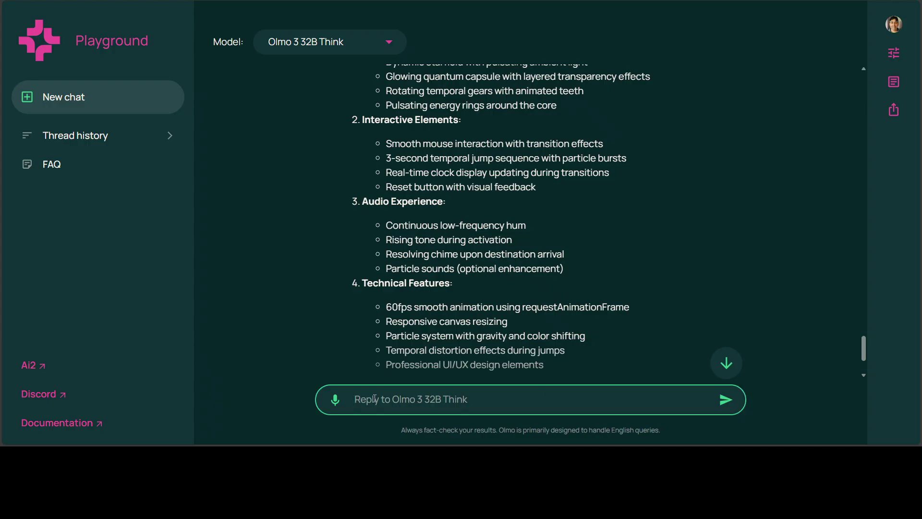
type("its not intera")
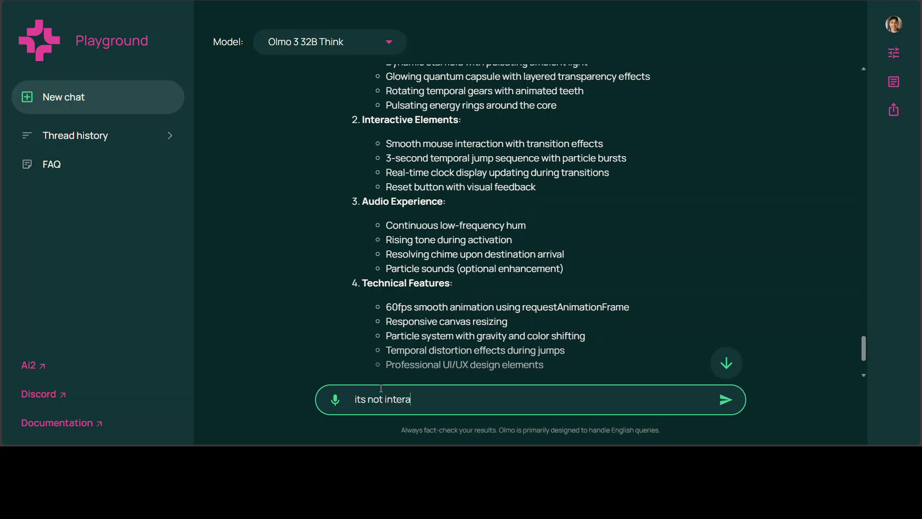
type("ctive and nothing happens when I ")
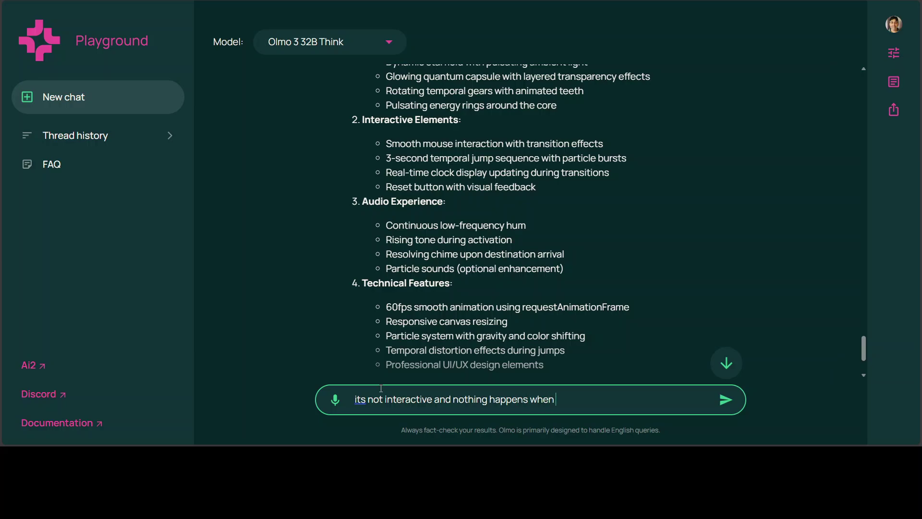
type("click the mouse")
key("Return")
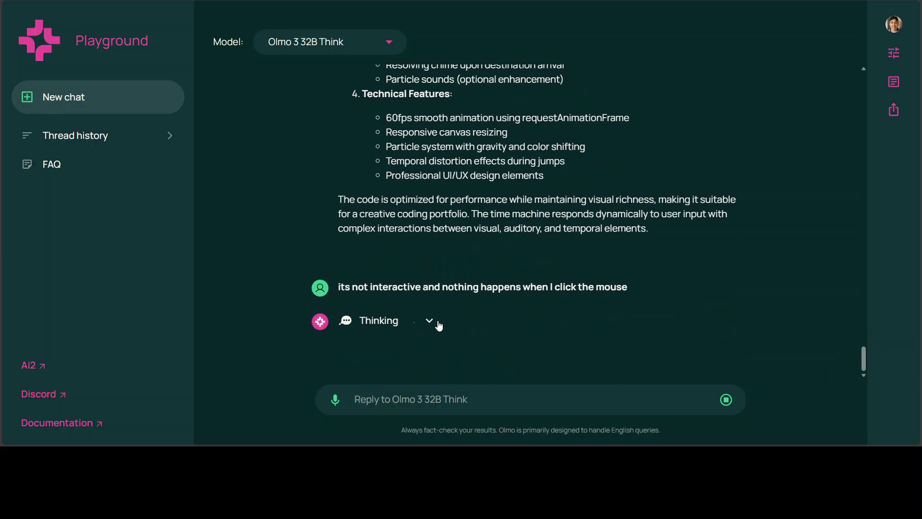
Expand the model's thinking on the missing interactivity and read its analysis of the mousePressed and initiateJump functions.
left_click(427, 321)
scroll(566, 341, "down", 1)
scroll(566, 341, "down", 3)
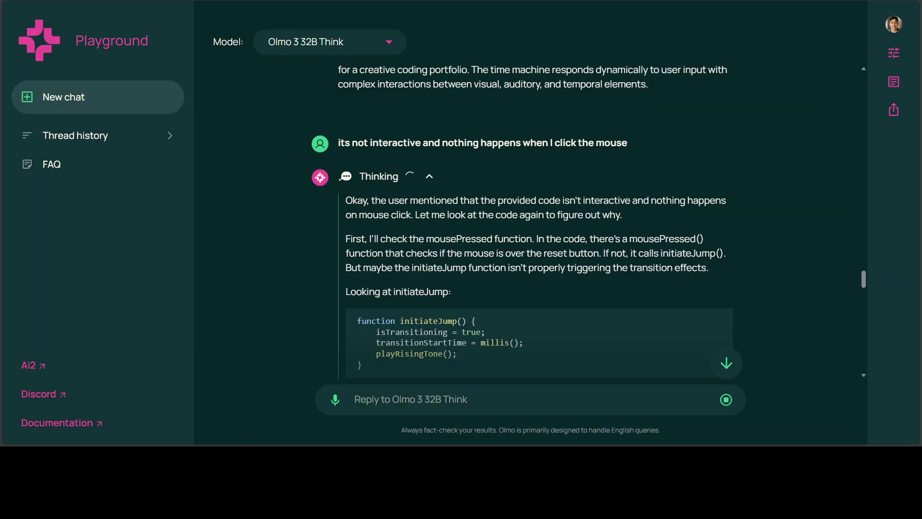
scroll(535, 221, "down", 5)
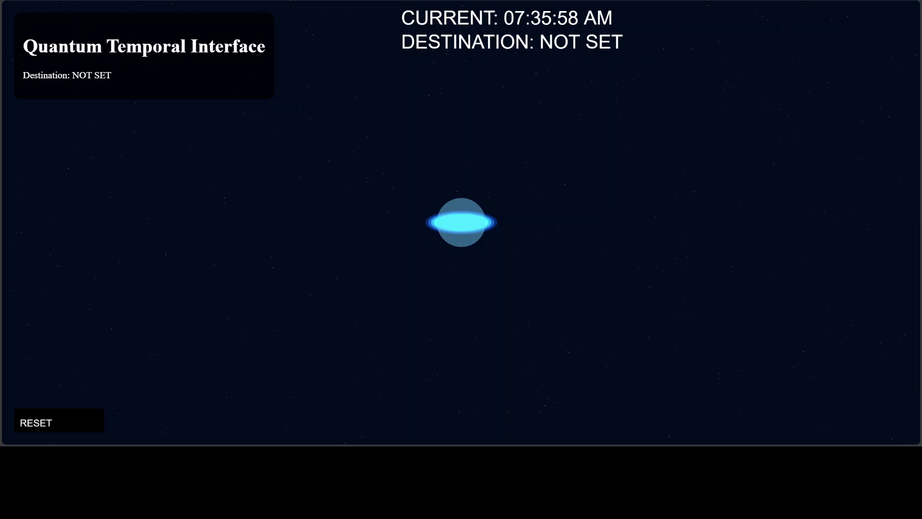
Test mouse interaction in the regenerated time machine page and read the key fixes and improvements listed below the revised code.
left_click(358, 239)
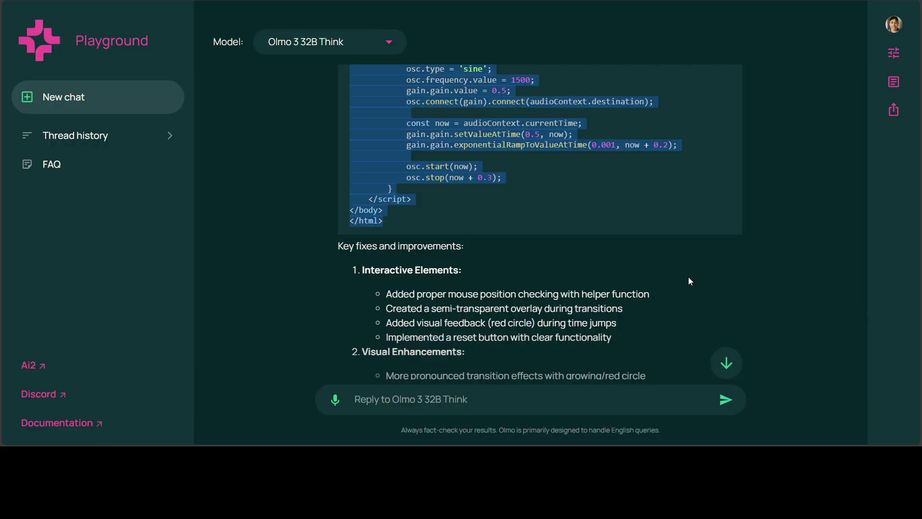
scroll(644, 278, "down", 2)
scroll(643, 280, "down", 4)
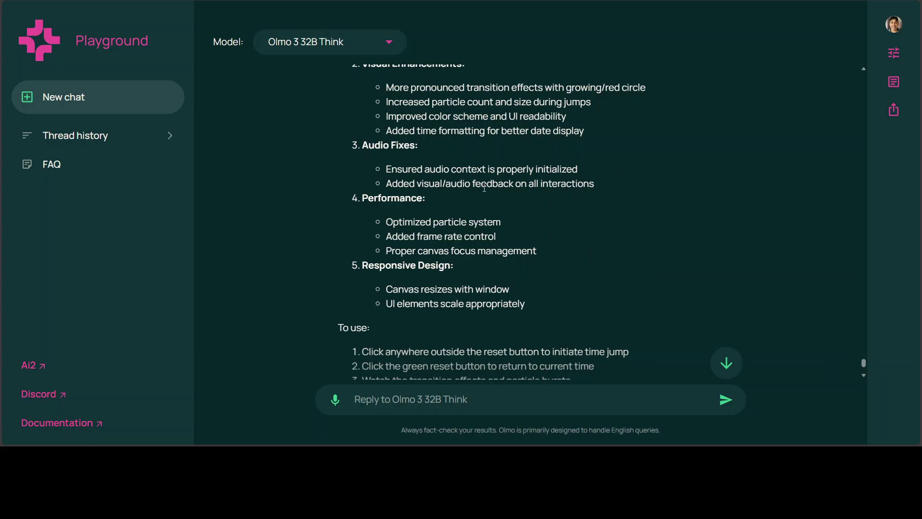
In a new chat, send a prompt to translate "Spend less than what you earn, save, and invest the difference." into many languages, runes and one fictional language.
left_click(79, 101)
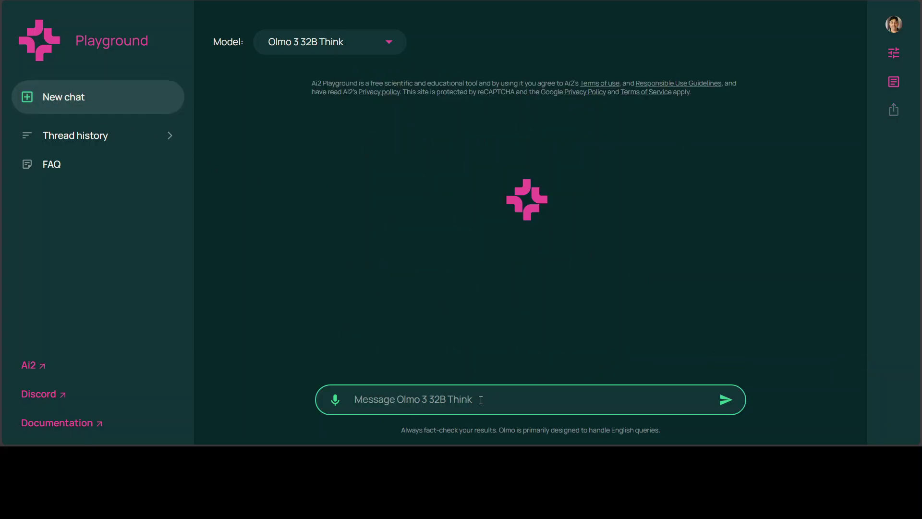
key("ctrl+v")
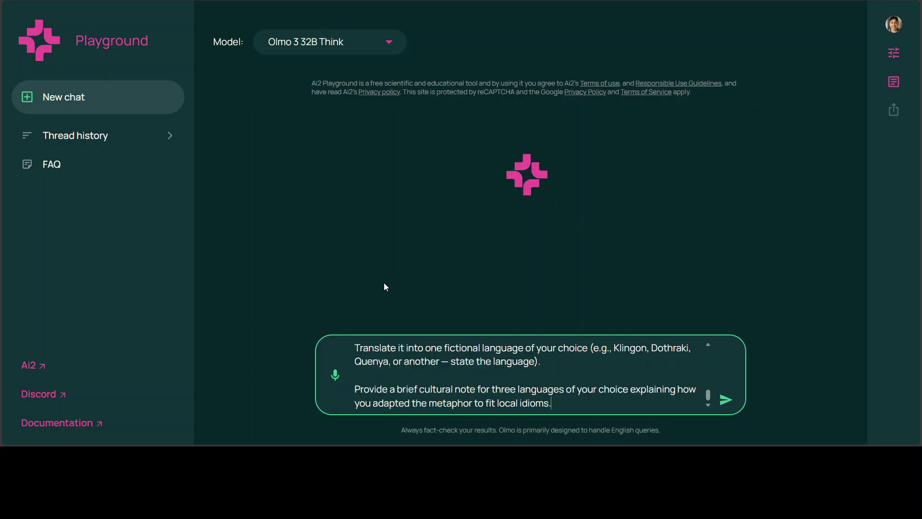
scroll(691, 404, "up", 10)
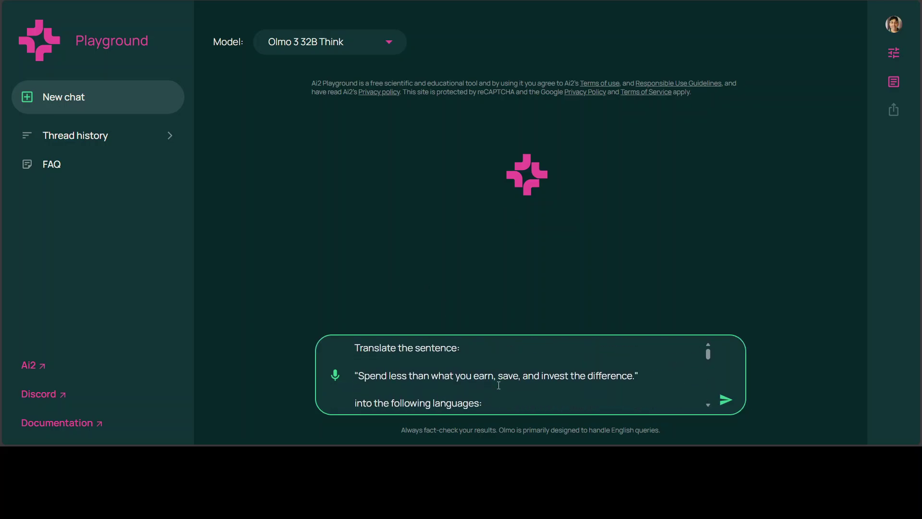
left_click(725, 402)
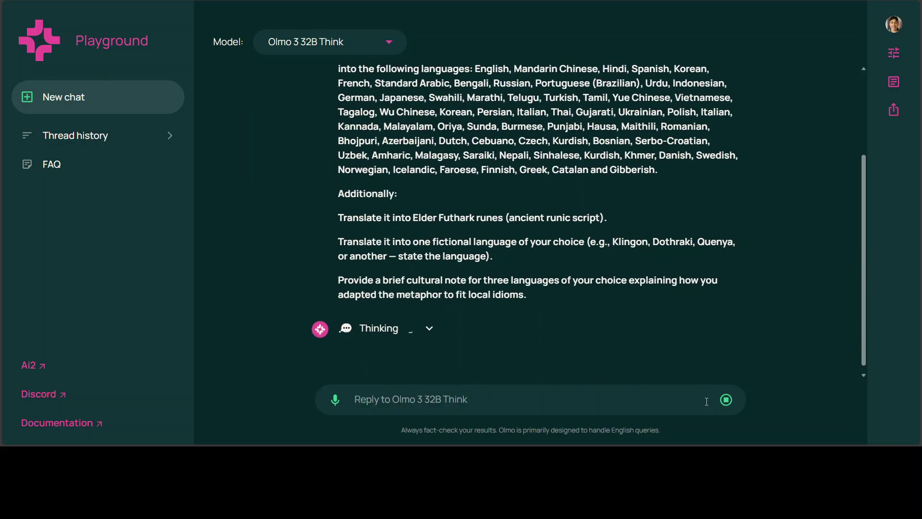
Review the sent translation prompt with its language list and additional tasks, and expand the model's thinking on it.
scroll(528, 235, "up", 3)
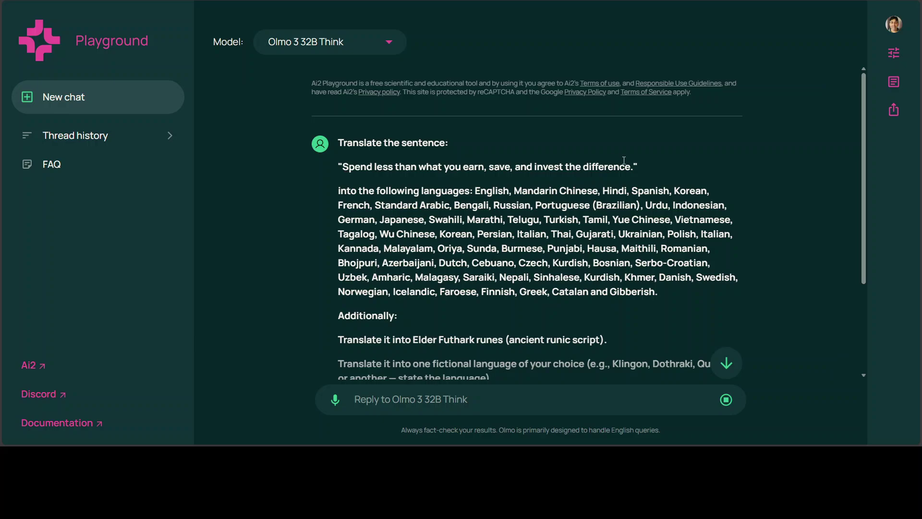
scroll(620, 207, "down", 3)
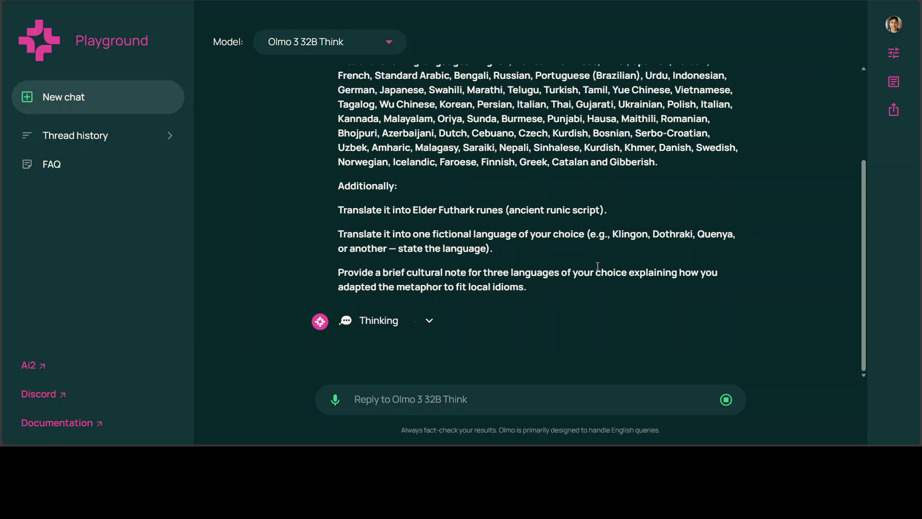
left_click(429, 320)
scroll(431, 321, "down", 15)
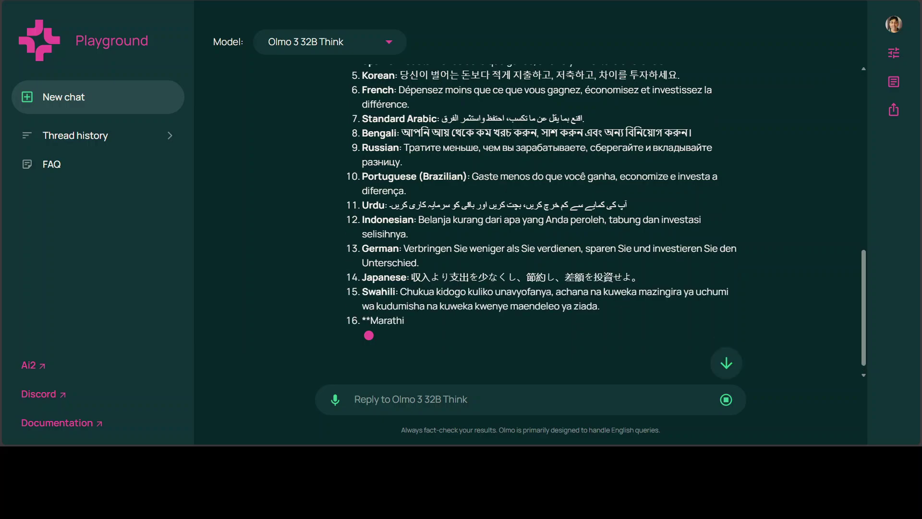
Read the streamed translations from English and Mandarin Chinese through the South Asian languages to Dutch and Cebuano.
scroll(588, 221, "up", 4)
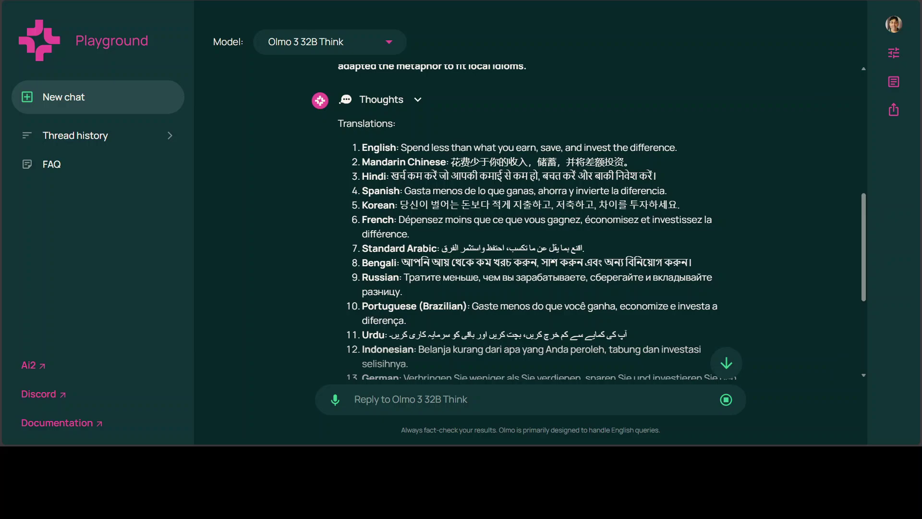
scroll(589, 220, "down", 1)
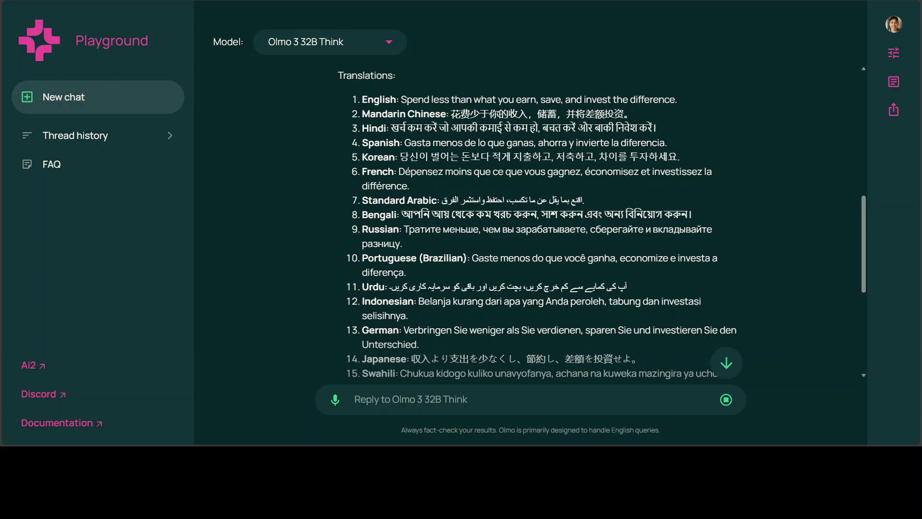
scroll(588, 221, "down", 1)
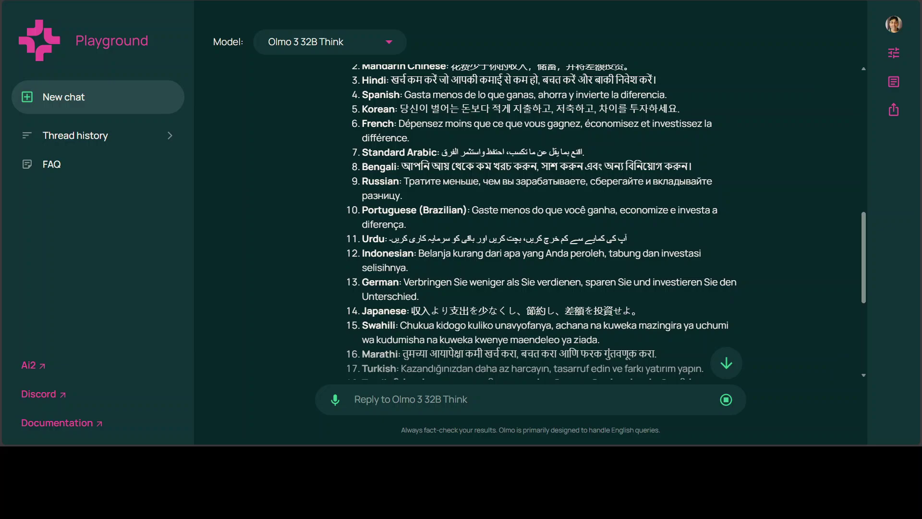
scroll(543, 221, "down", 1)
scroll(543, 221, "down", 2)
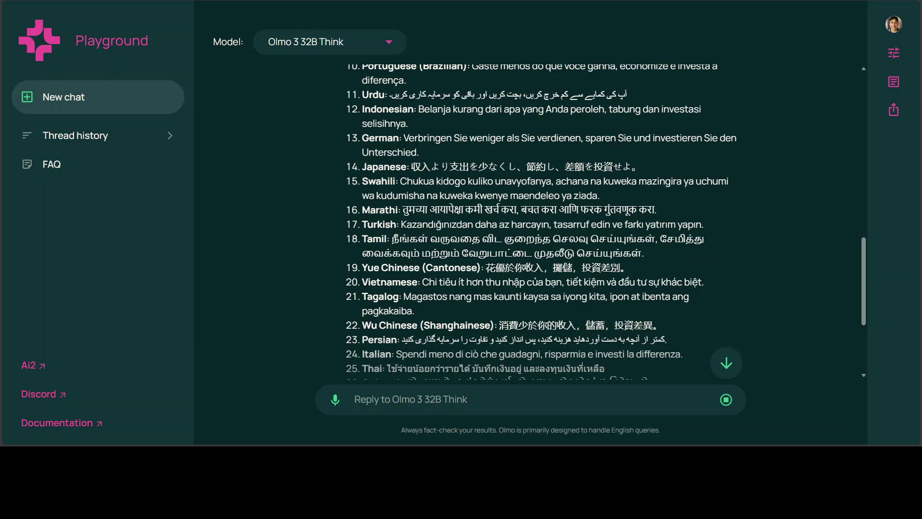
scroll(543, 221, "down", 1)
scroll(542, 221, "down", 2)
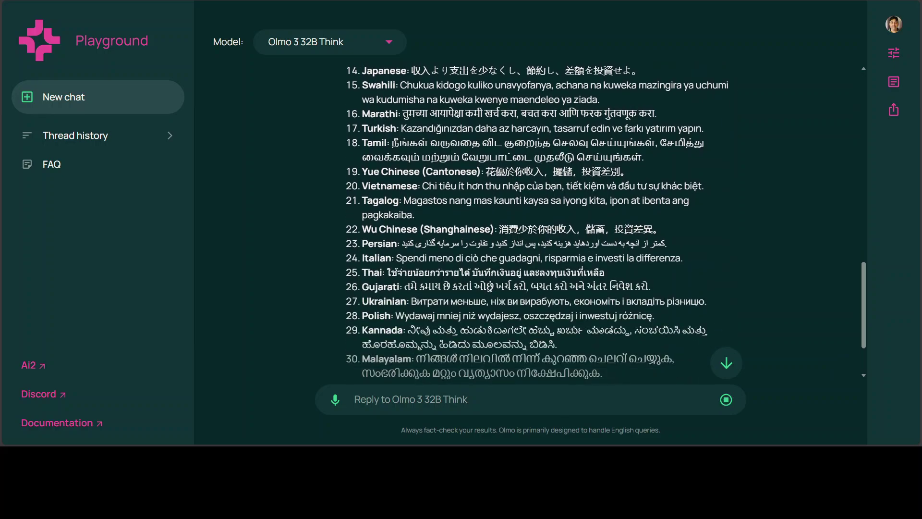
scroll(543, 221, "down", 1)
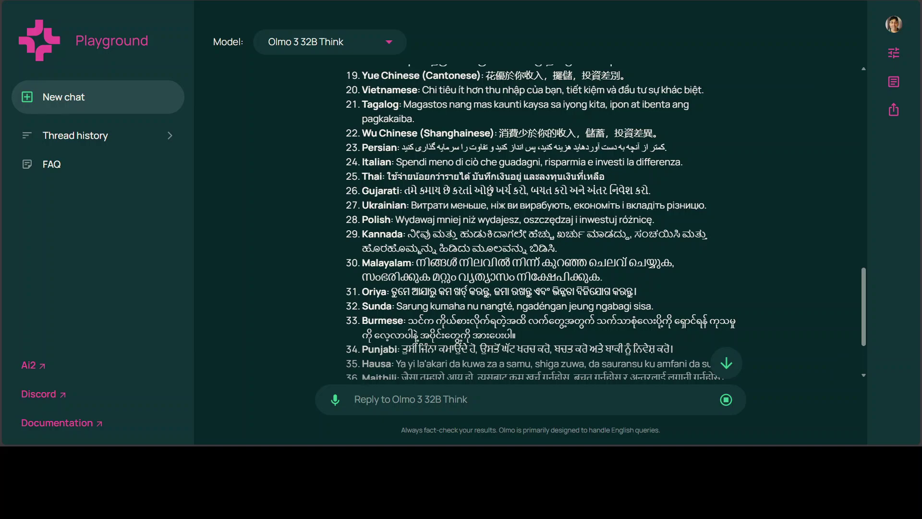
scroll(533, 221, "down", 2)
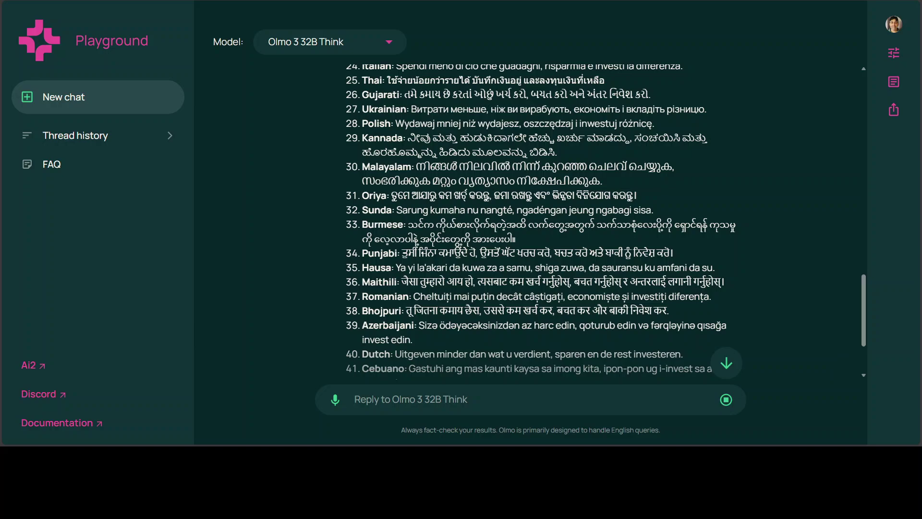
scroll(533, 221, "down", 1)
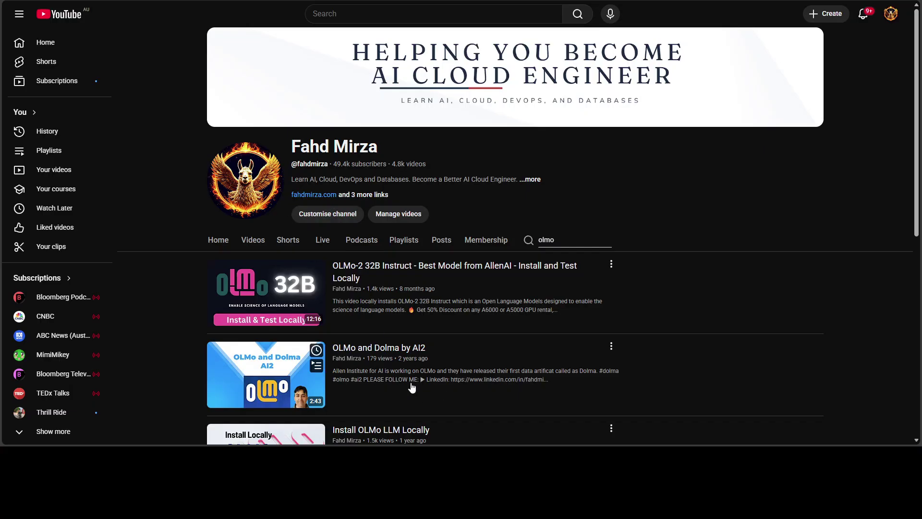
Switch to the YouTube channel's "olmo" search and look through the earlier OLMo, olmOCR and AMD OLMo videos.
scroll(435, 322, "down", 3)
scroll(437, 318, "up", 3)
scroll(514, 281, "down", 8)
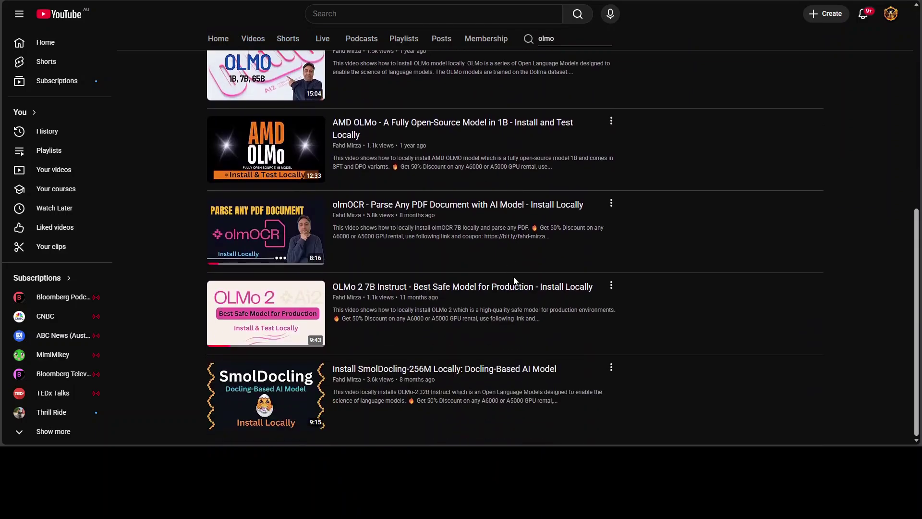
scroll(597, 330, "up", 10)
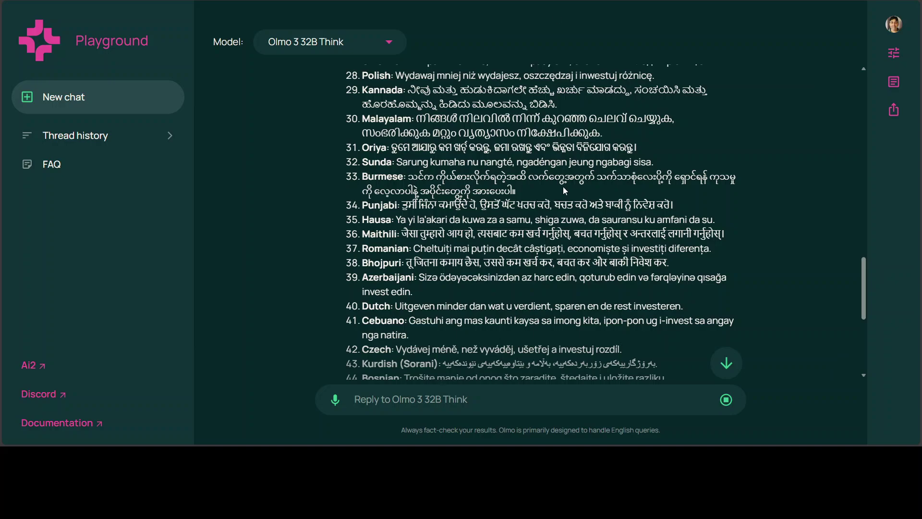
Return to the Playground answer and read the remaining translations from Azerbaijani and Dutch through Amharic and Khmer to Gibberish.
scroll(565, 191, "down", 2)
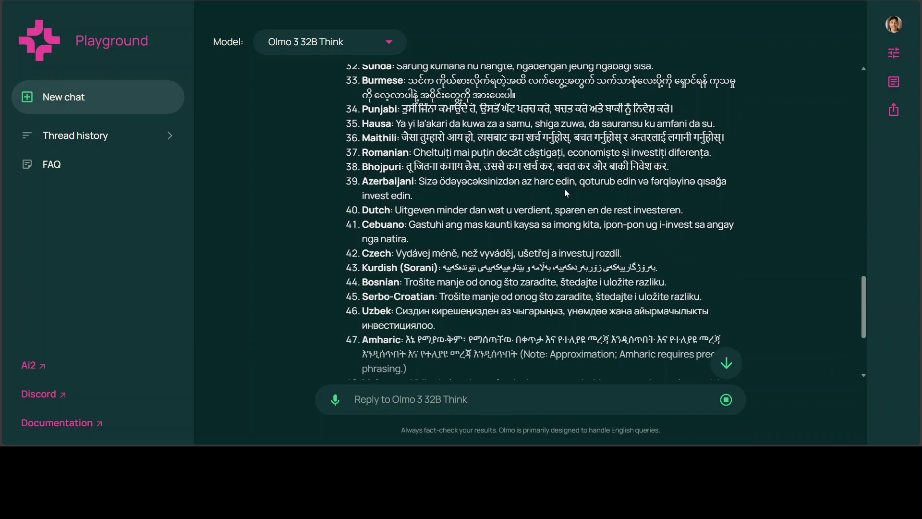
scroll(564, 189, "down", 2)
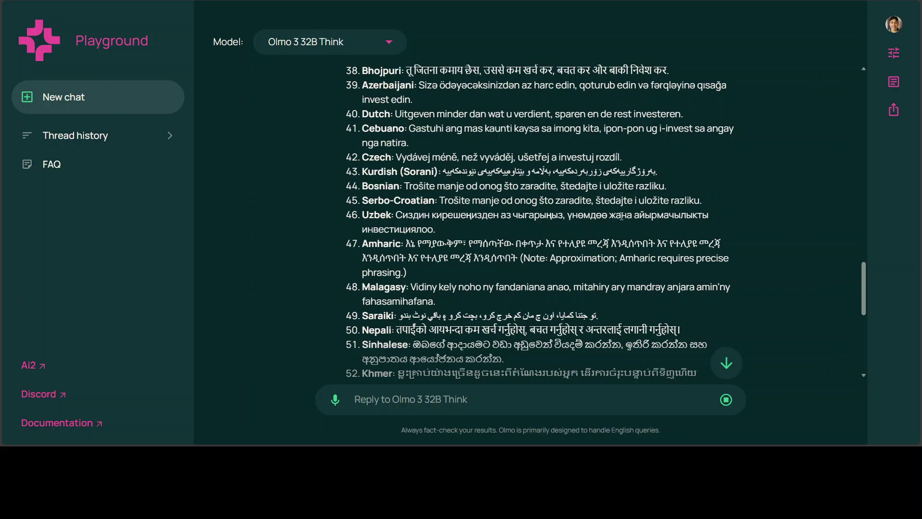
scroll(572, 201, "down", 3)
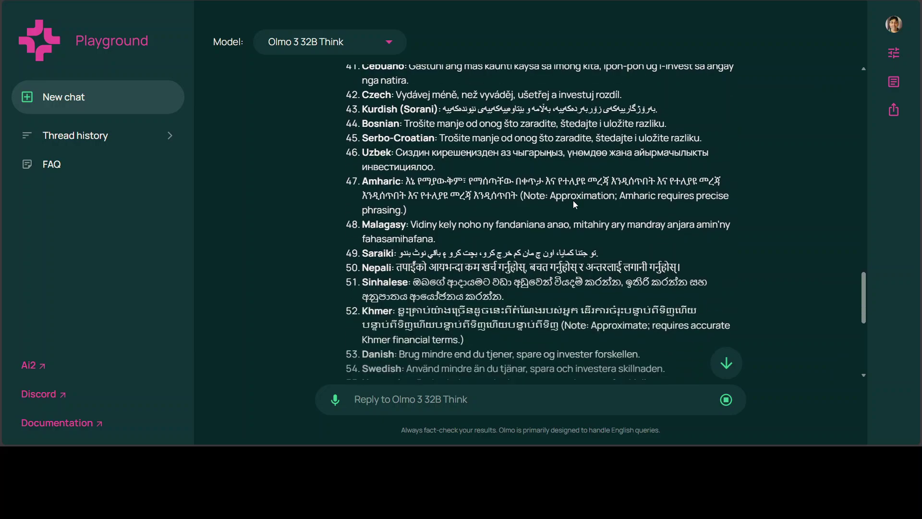
scroll(571, 199, "down", 2)
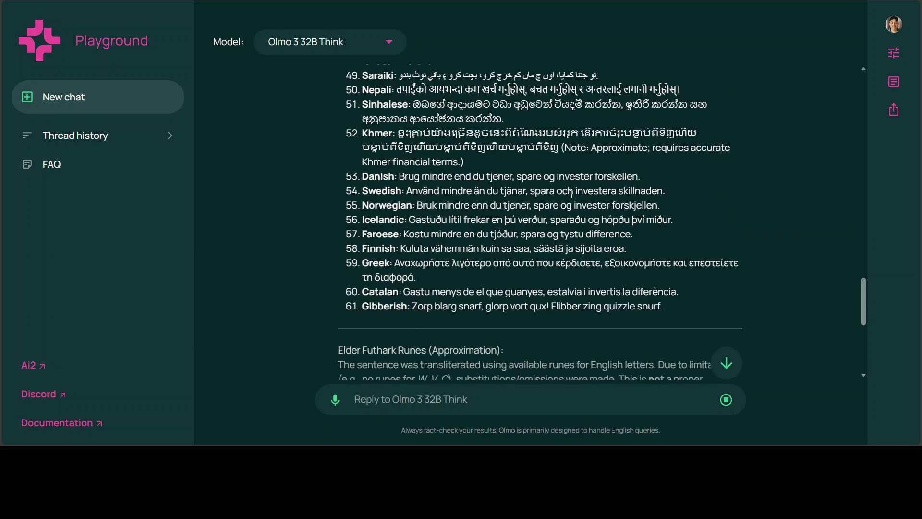
scroll(557, 185, "down", 1)
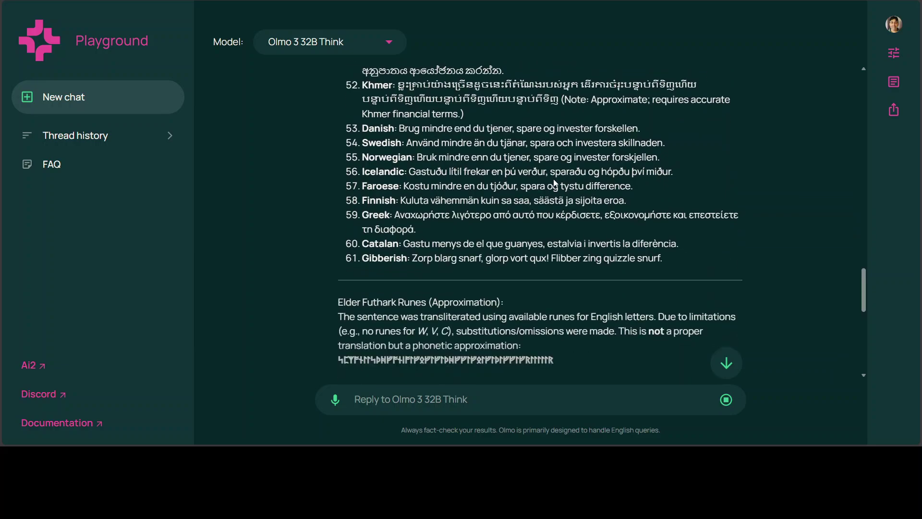
scroll(554, 182, "down", 1)
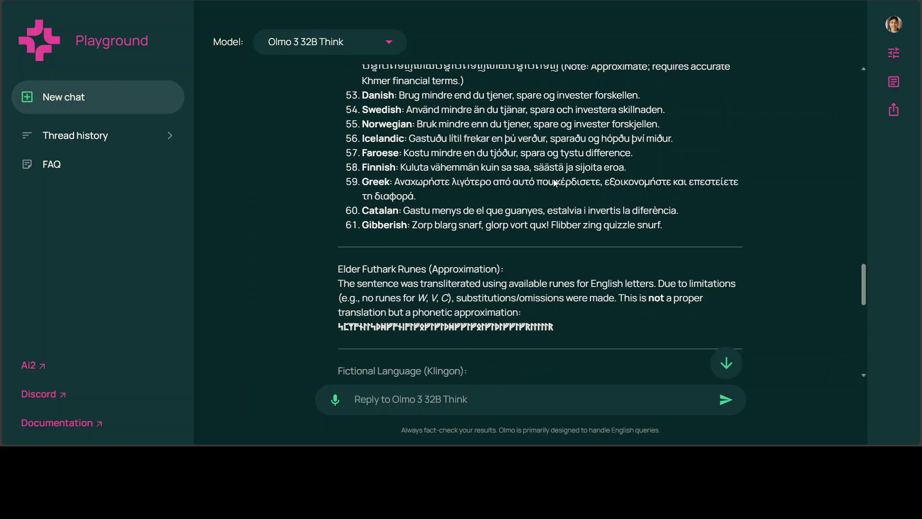
Examine the Elder Futhark runes, the Klingon translation and the cultural notes for Mandarin Chinese, Japanese and Spanish.
scroll(555, 183, "down", 2)
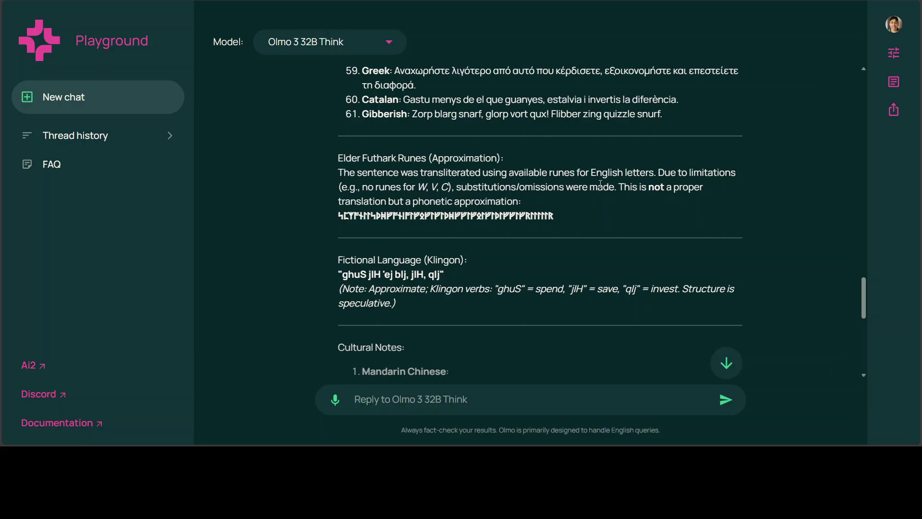
scroll(435, 238, "down", 2)
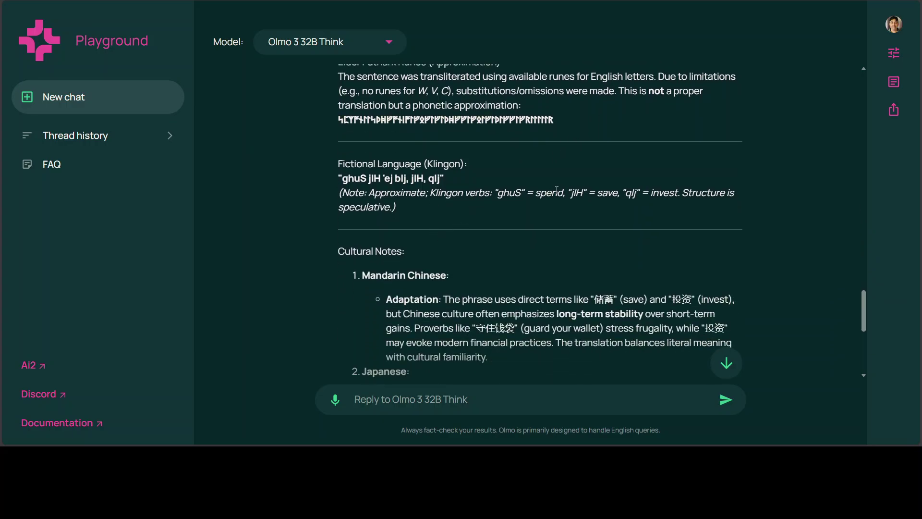
scroll(556, 191, "down", 1)
scroll(556, 190, "down", 1)
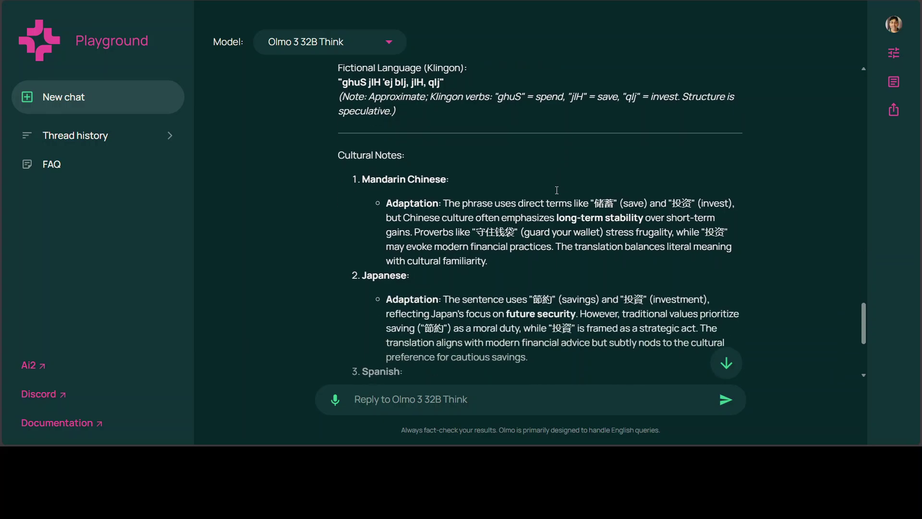
scroll(556, 194, "up", 8)
scroll(556, 198, "down", 3)
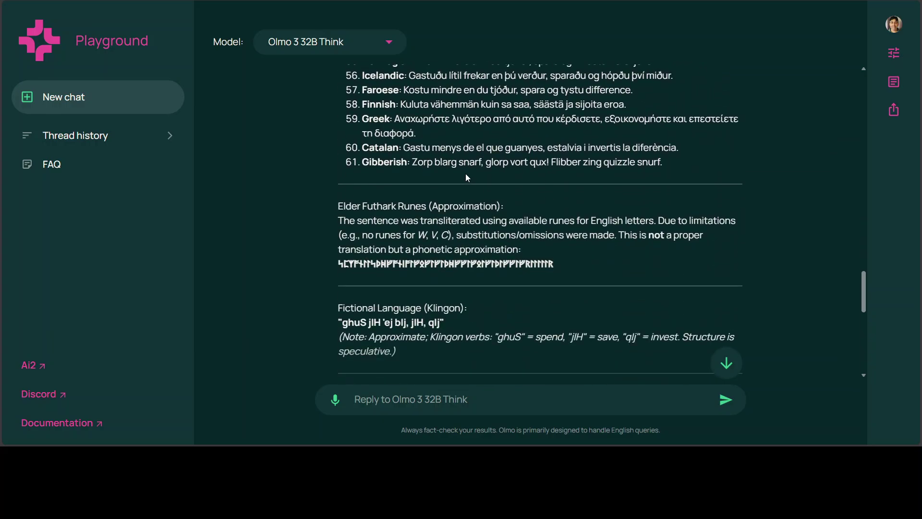
scroll(506, 187, "down", 7)
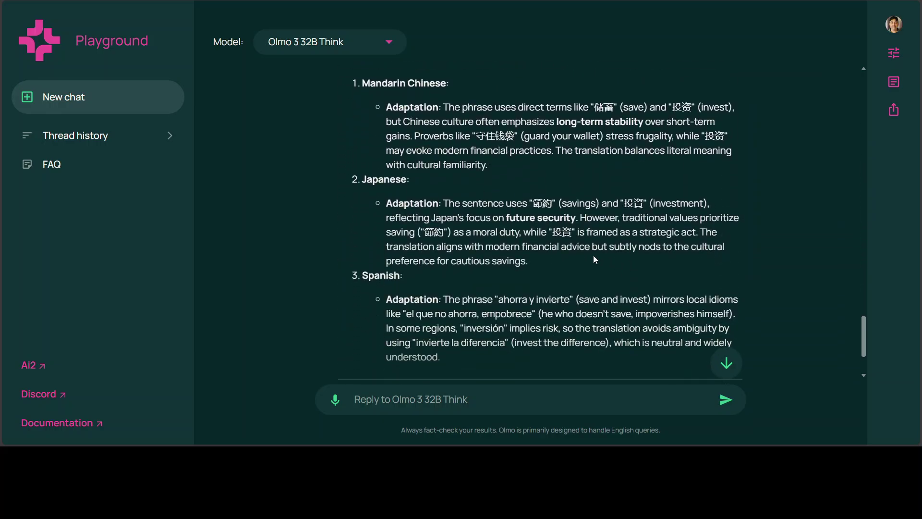
scroll(548, 264, "down", 1)
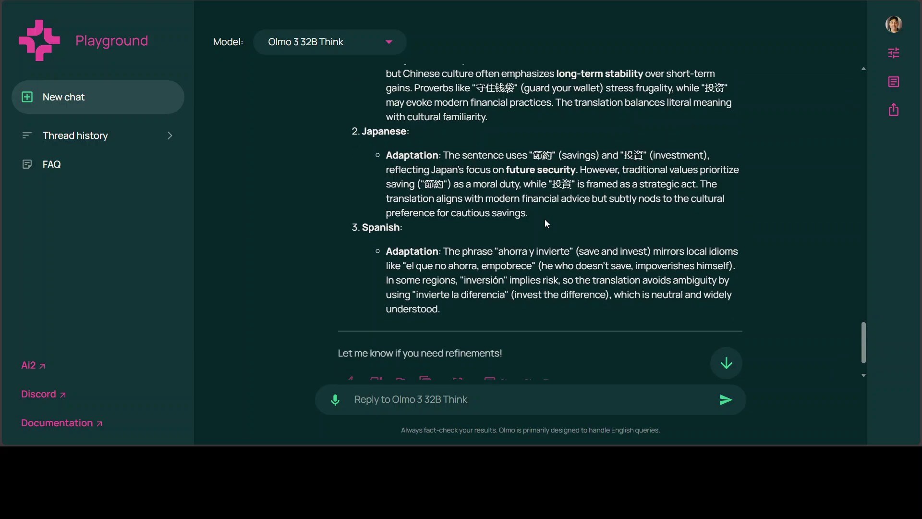
scroll(600, 186, "down", 1)
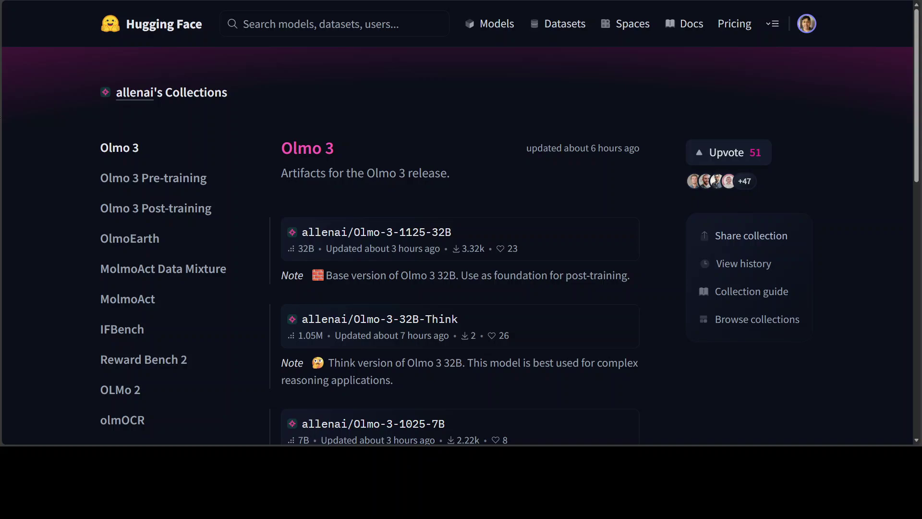
Switch from the Olmo 3 collection on Hugging Face past the YouTube channel page to the X home feed.
key("ctrl+Tab")
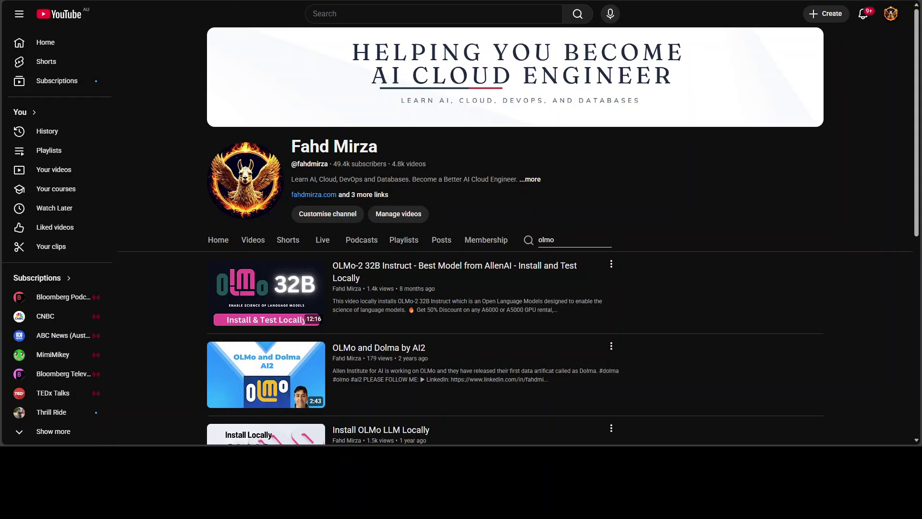
key("ctrl+Tab")
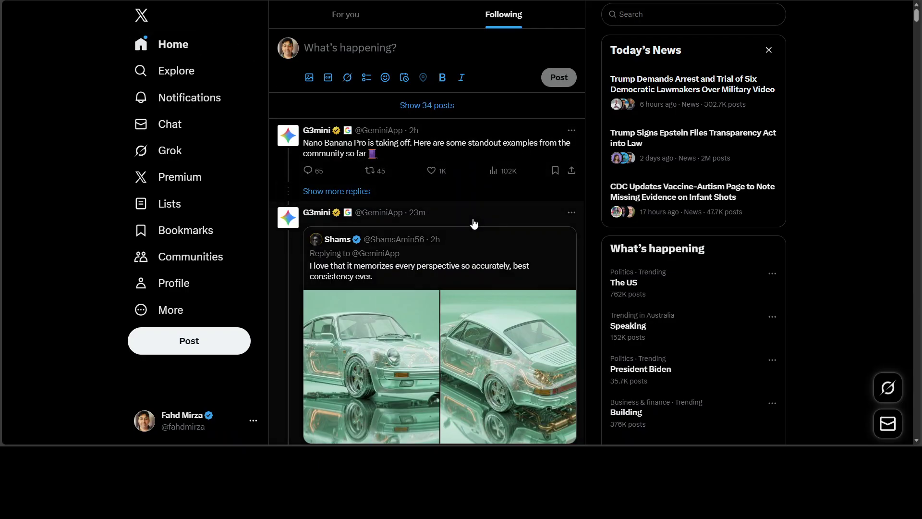